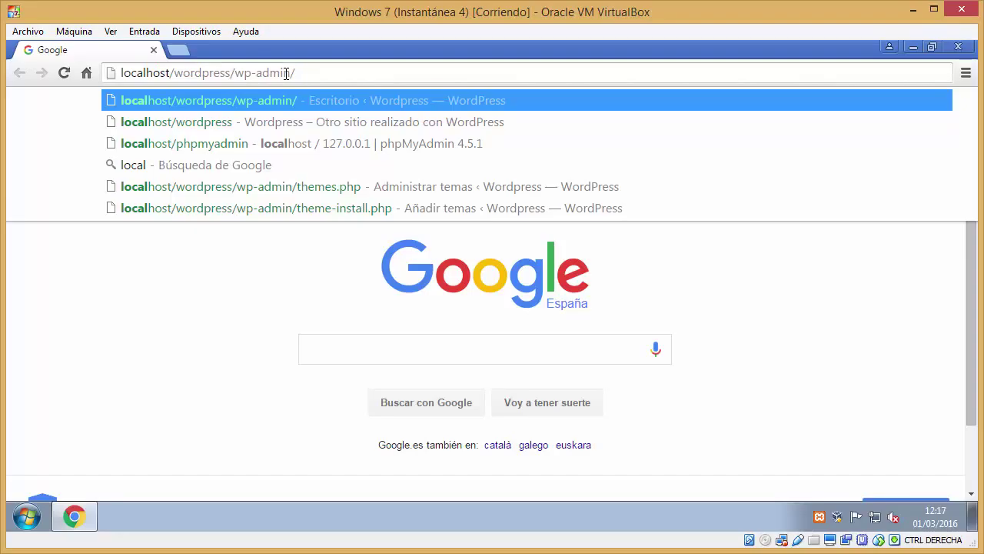
Log in to the WordPress admin at localhost/wordpress/wp-admin/ with the saved credentials and open the installed themes page.
drag(296, 72, 129, 73)
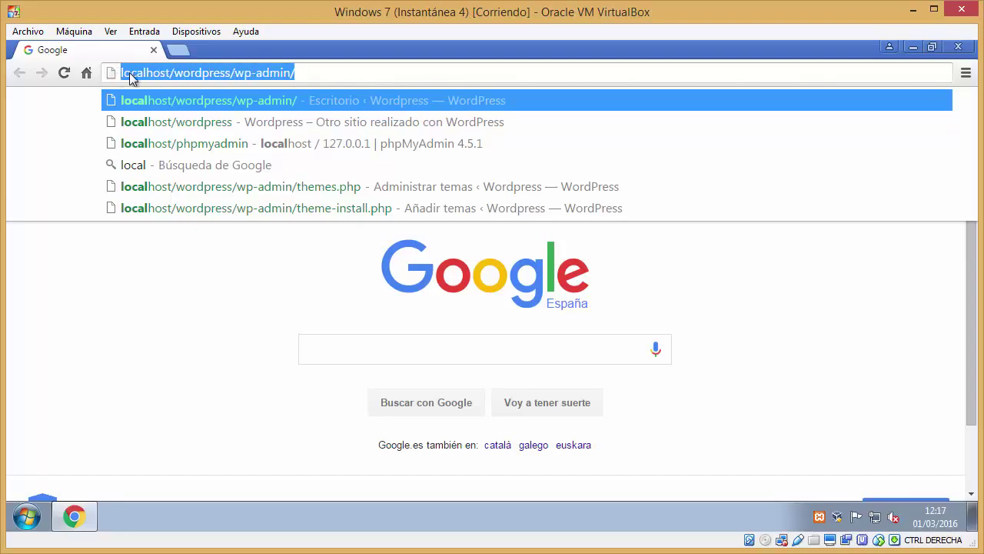
click(311, 72)
key(Return)
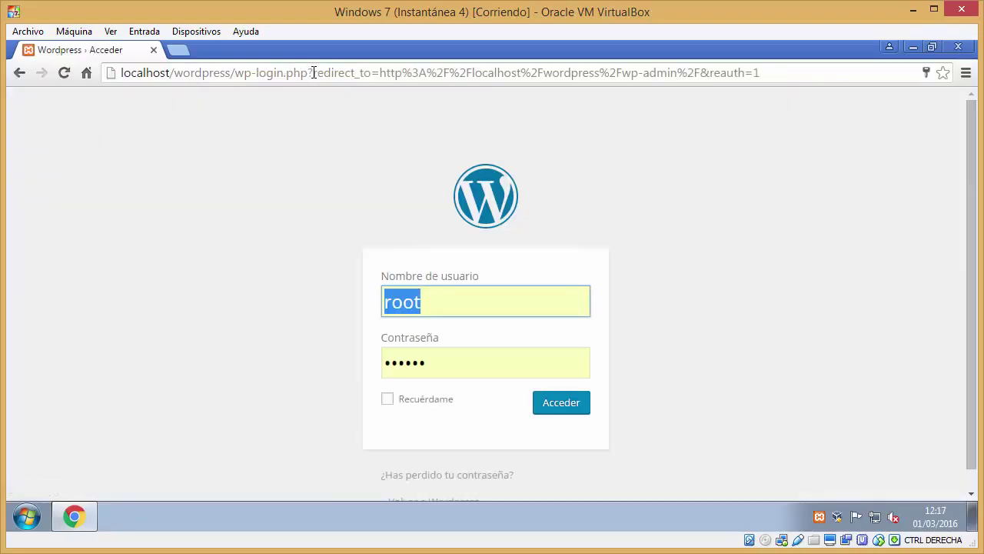
click(561, 402)
mouse_move(55, 338)
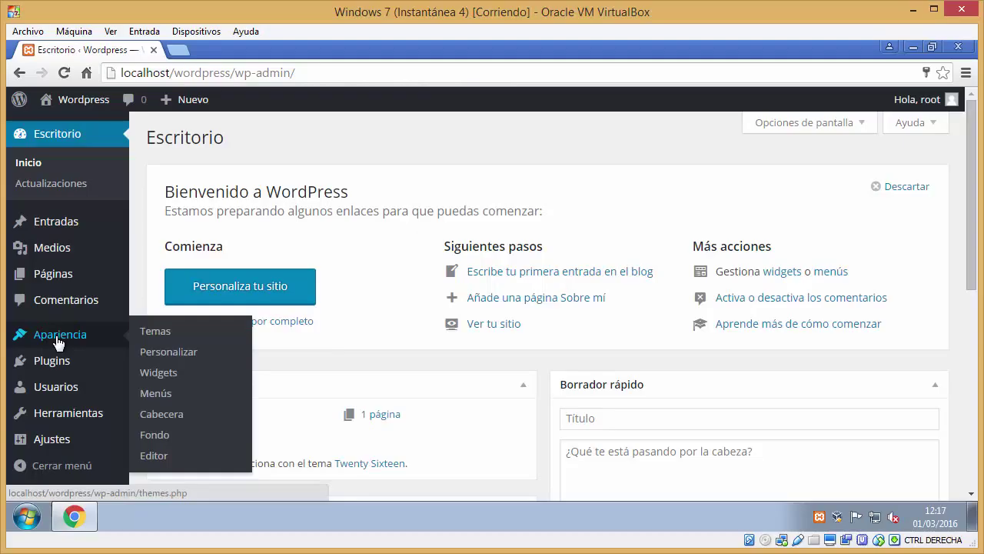
click(157, 332)
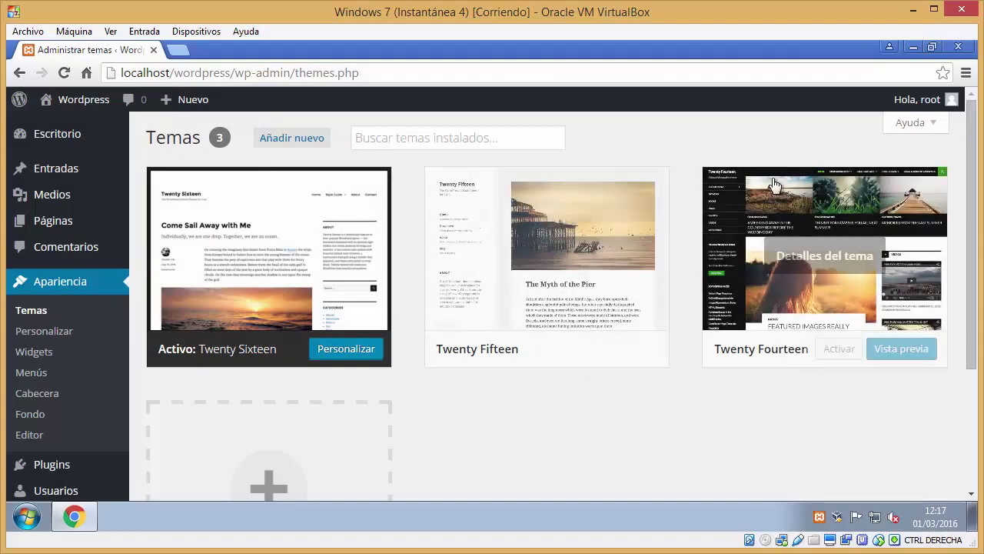
Minimise the browser and copy the Template Responsive folder from the Windows desktop.
click(912, 50)
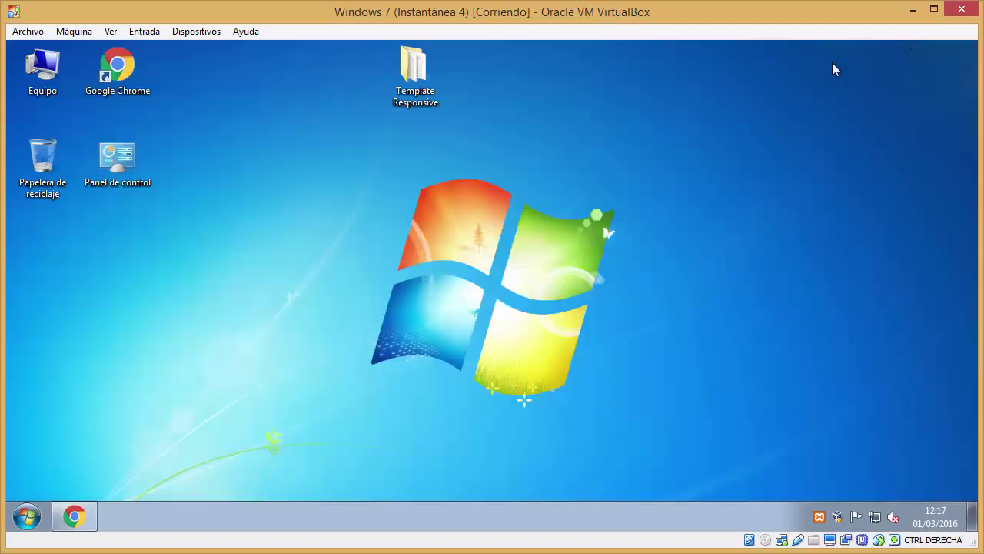
right_click(407, 73)
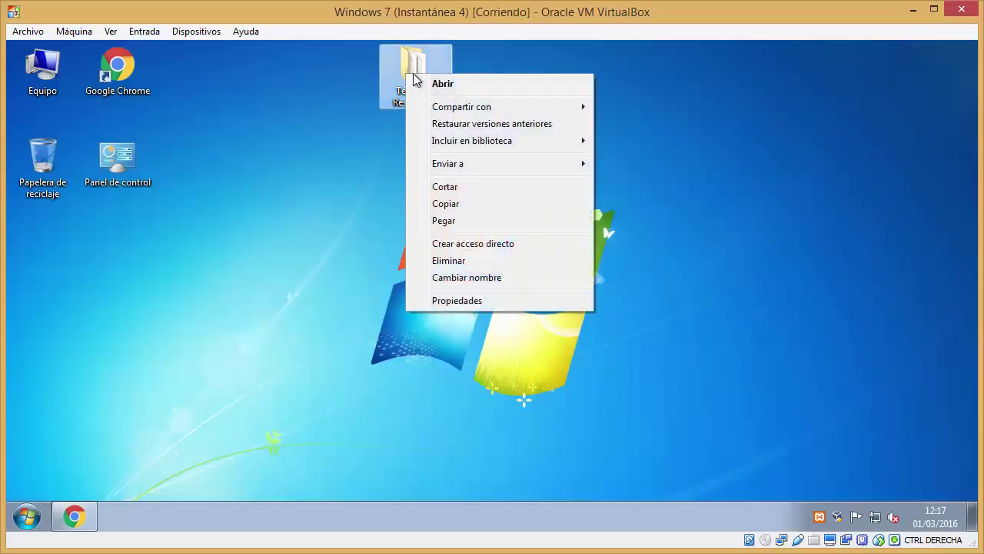
click(447, 204)
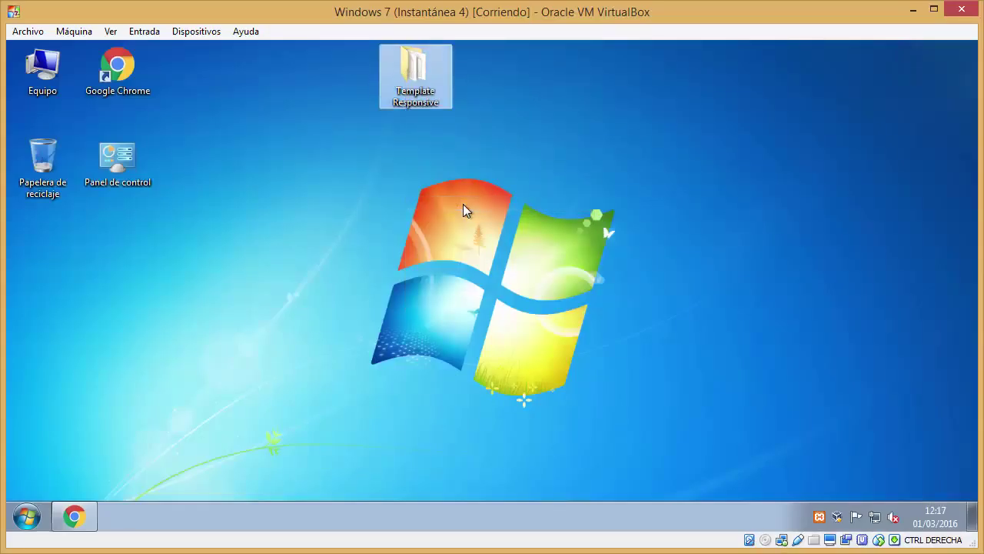
Paste the copied theme folder into C:\xampp\htdocs\wordpress\wp-content\themes and close the file explorer window.
double_click(52, 69)
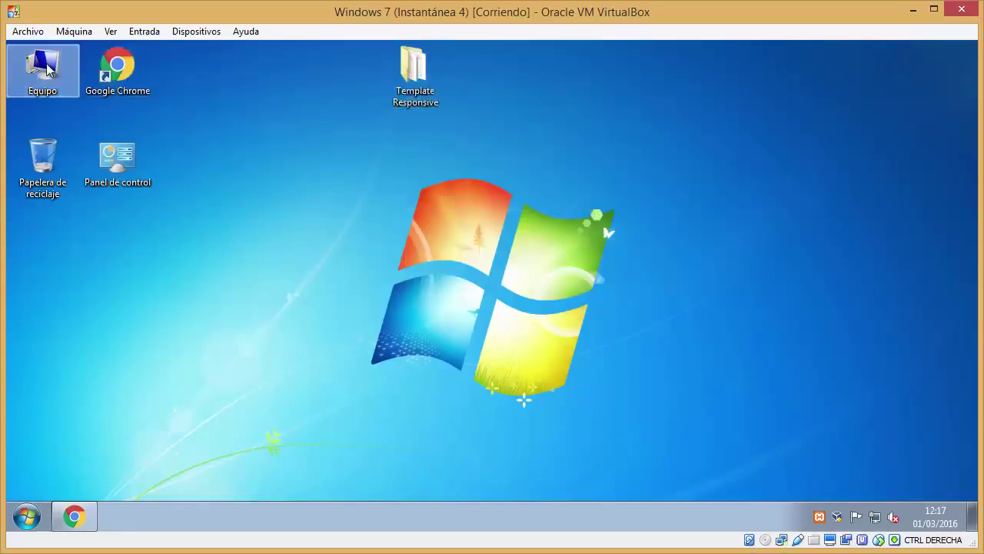
double_click(203, 157)
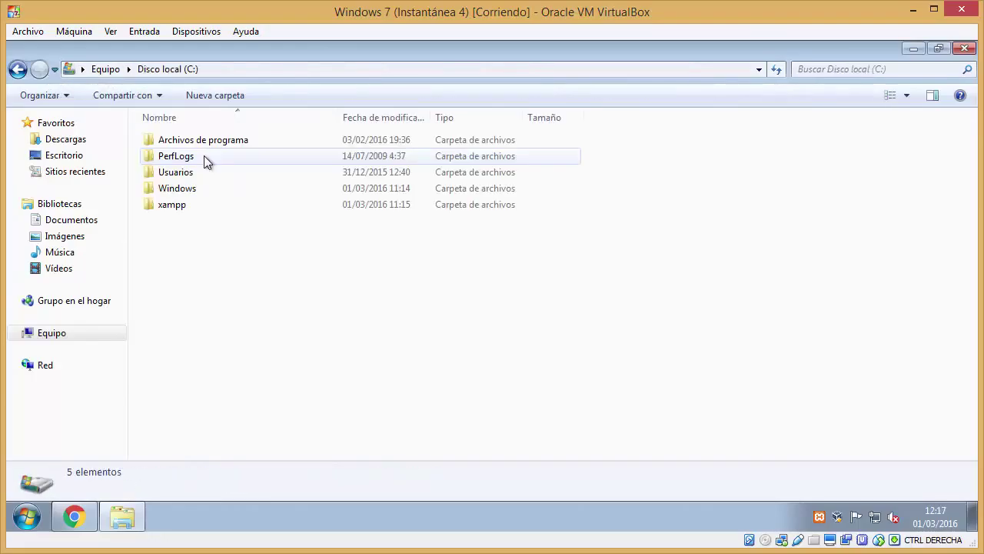
double_click(192, 203)
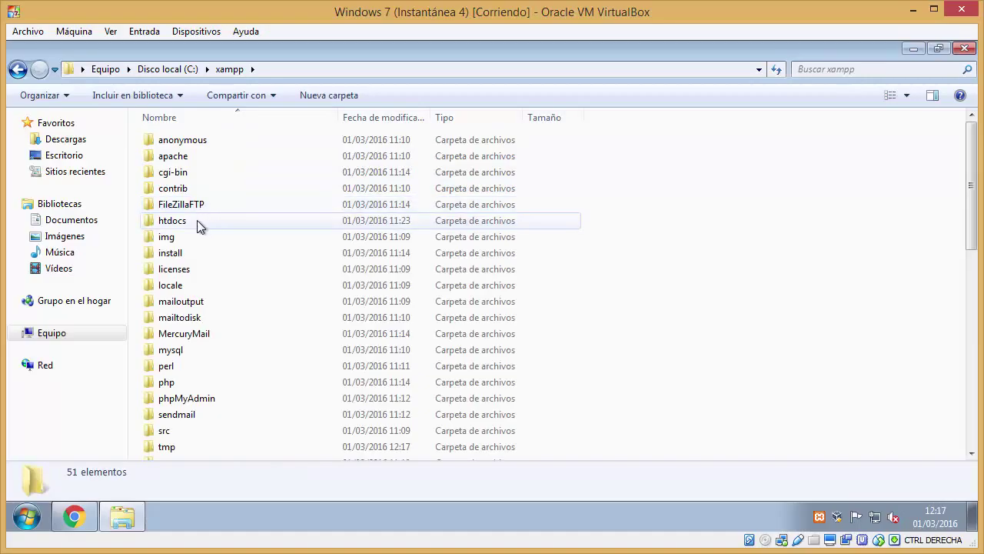
double_click(203, 222)
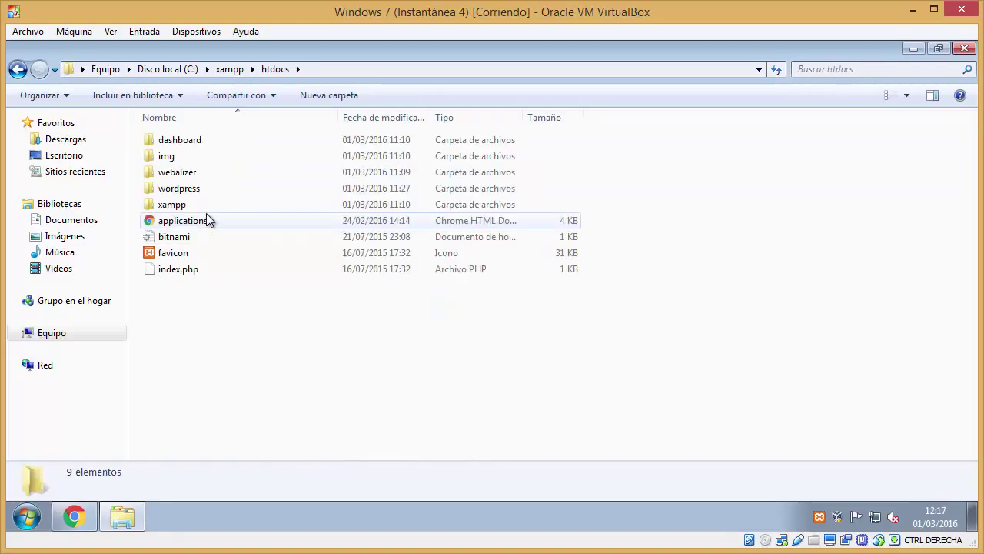
click(187, 192)
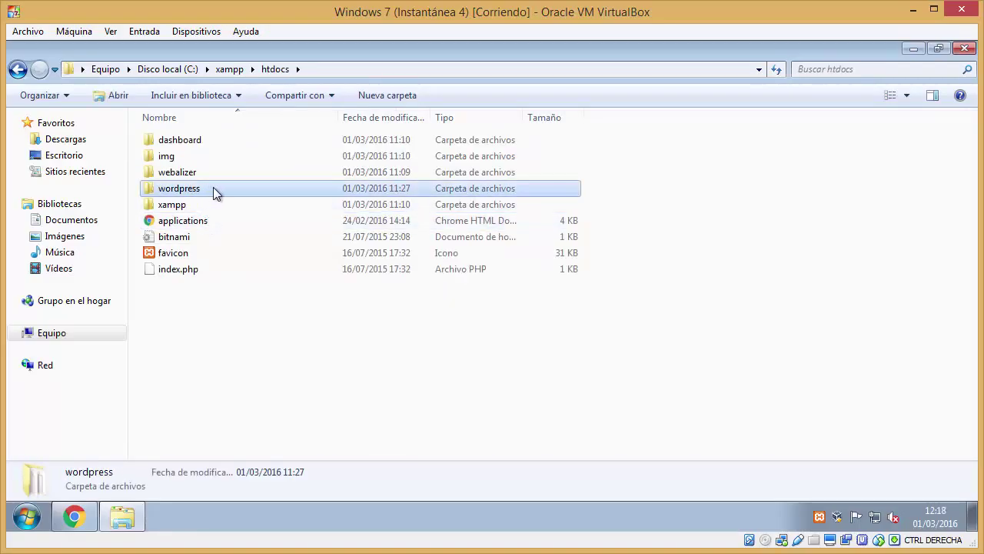
double_click(213, 190)
double_click(182, 155)
double_click(179, 156)
right_click(213, 230)
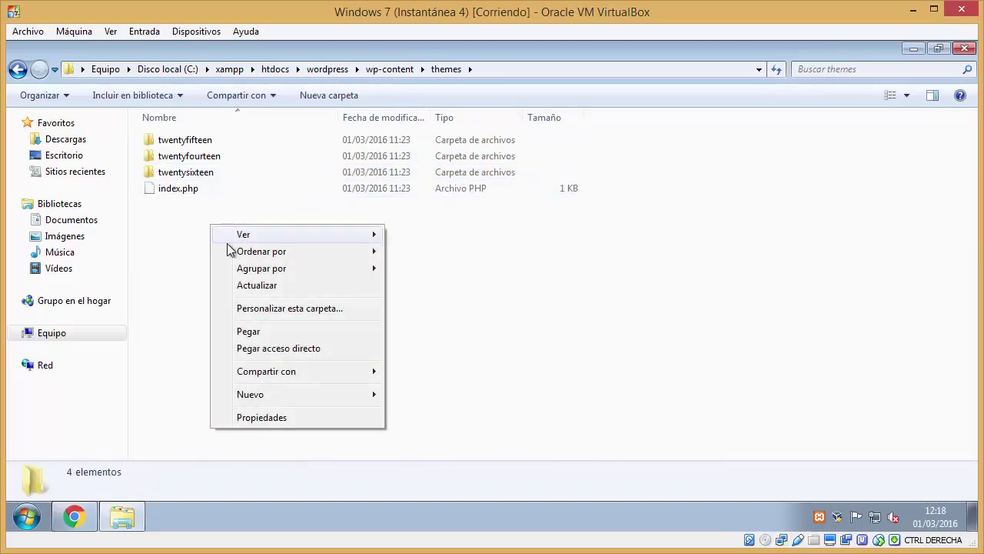
click(273, 333)
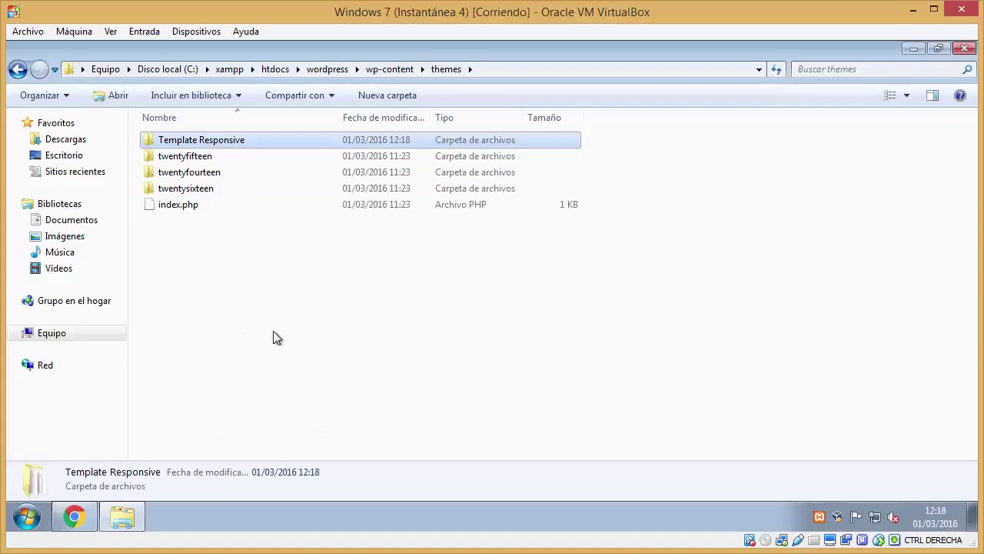
click(964, 49)
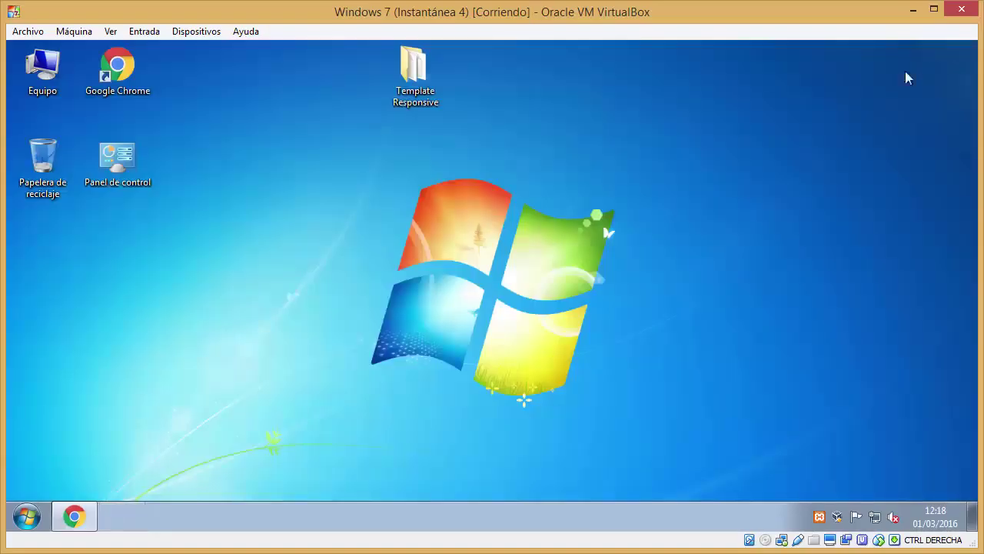
Switch back to Chrome, refresh the installed themes page and activate the KingSize theme.
click(86, 517)
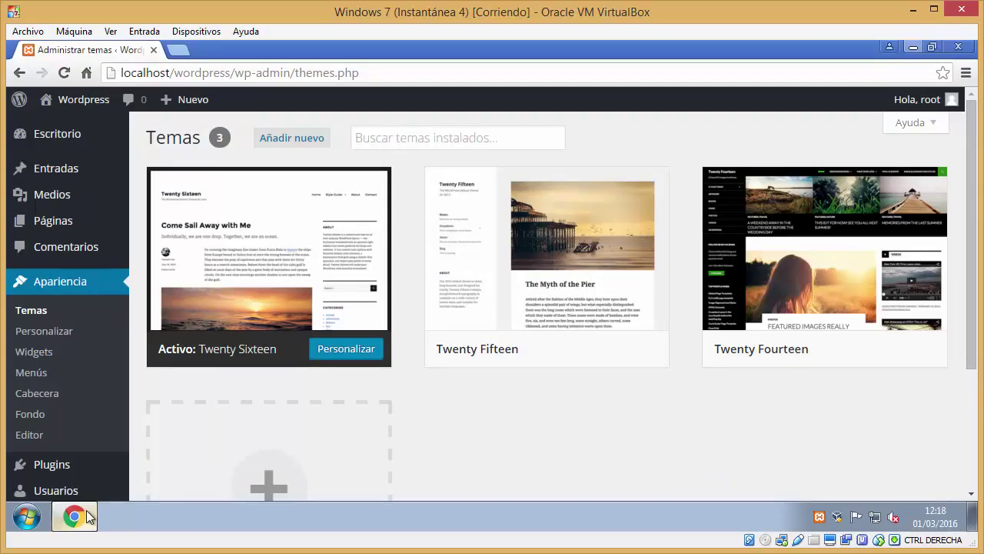
click(64, 75)
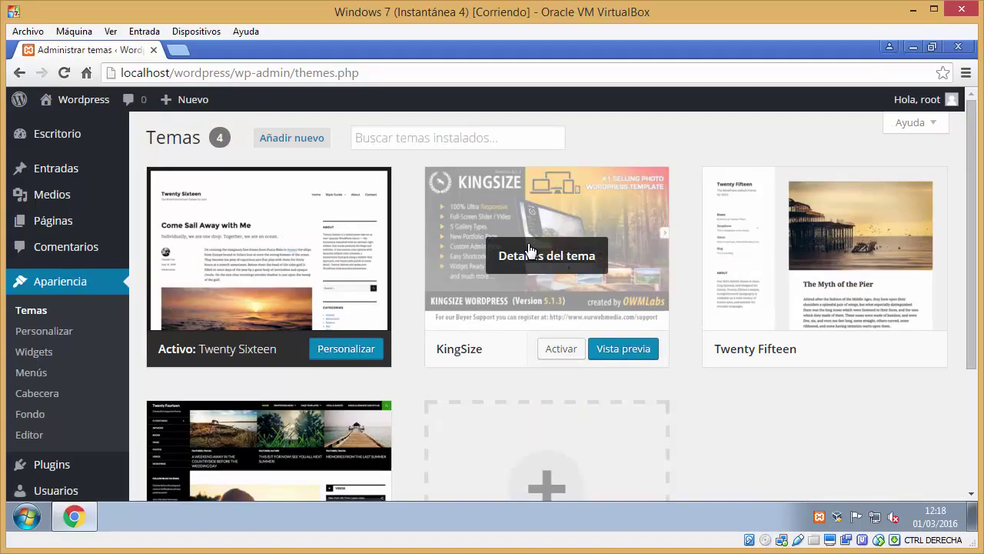
click(562, 350)
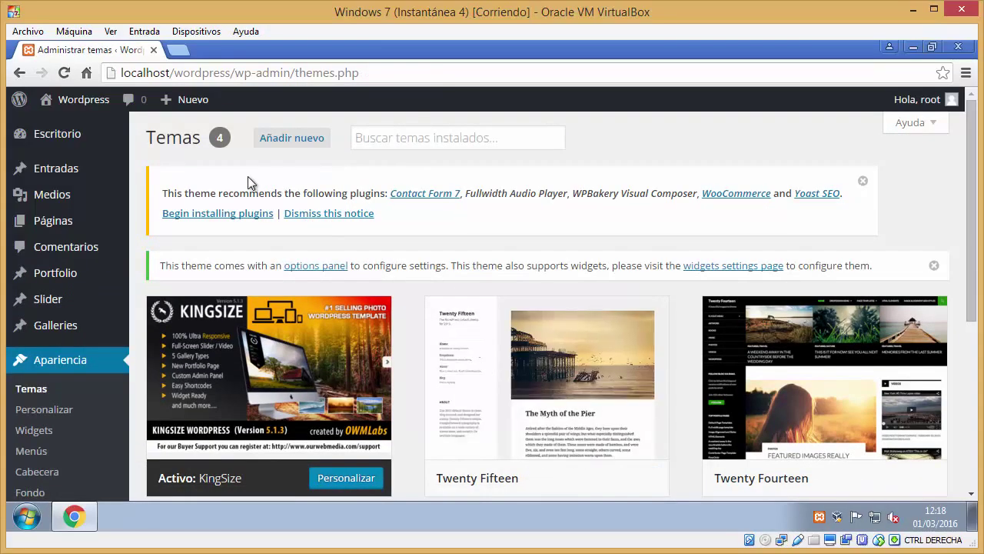
View the WordPress site in a new browser tab and try collapsing and expanding the King Size logo banner.
mouse_move(67, 105)
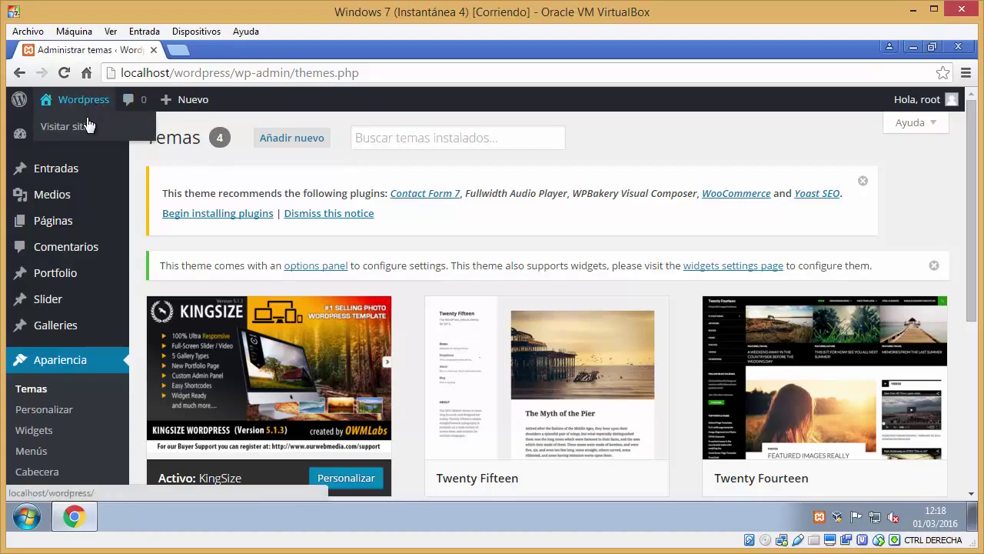
middle_click(82, 127)
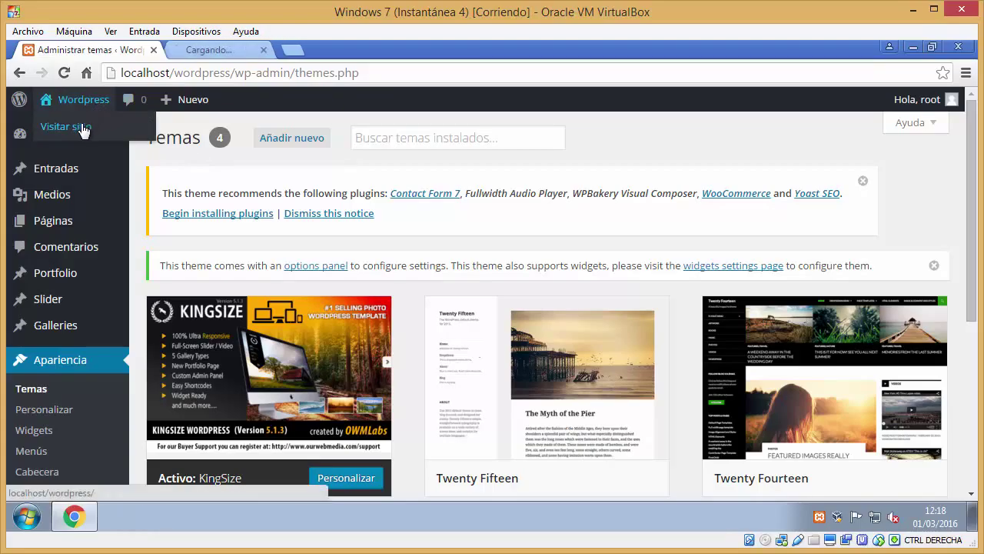
click(221, 54)
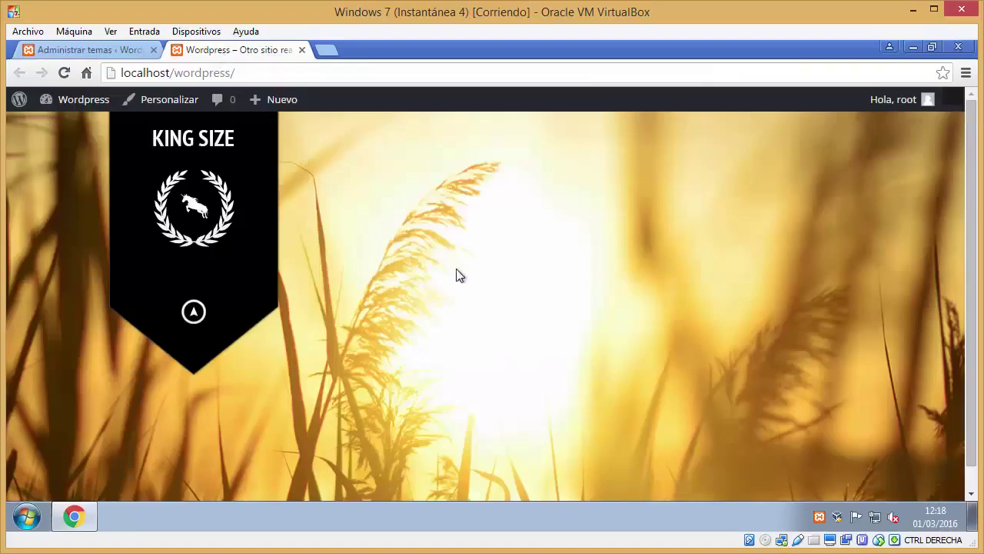
scroll(462, 279, down, 1)
click(192, 315)
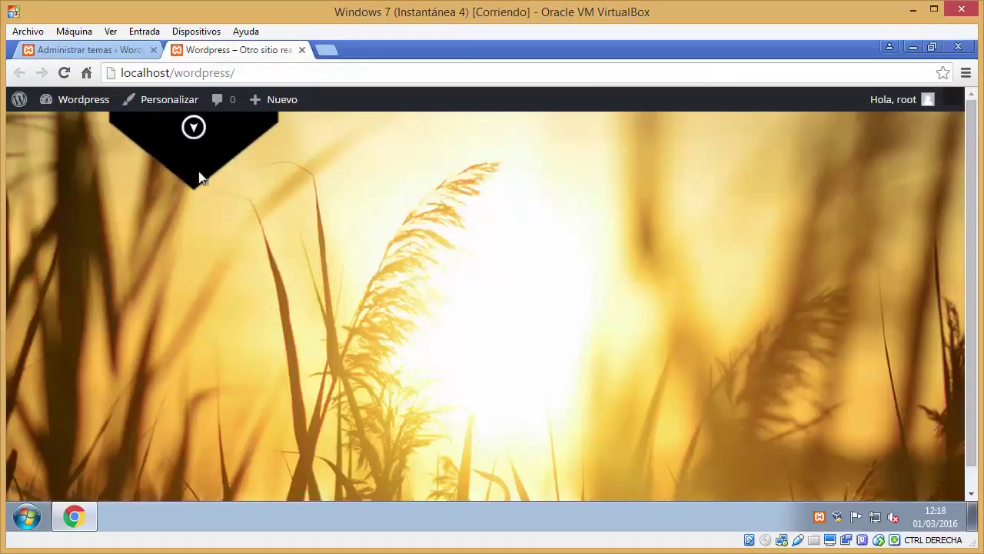
click(195, 134)
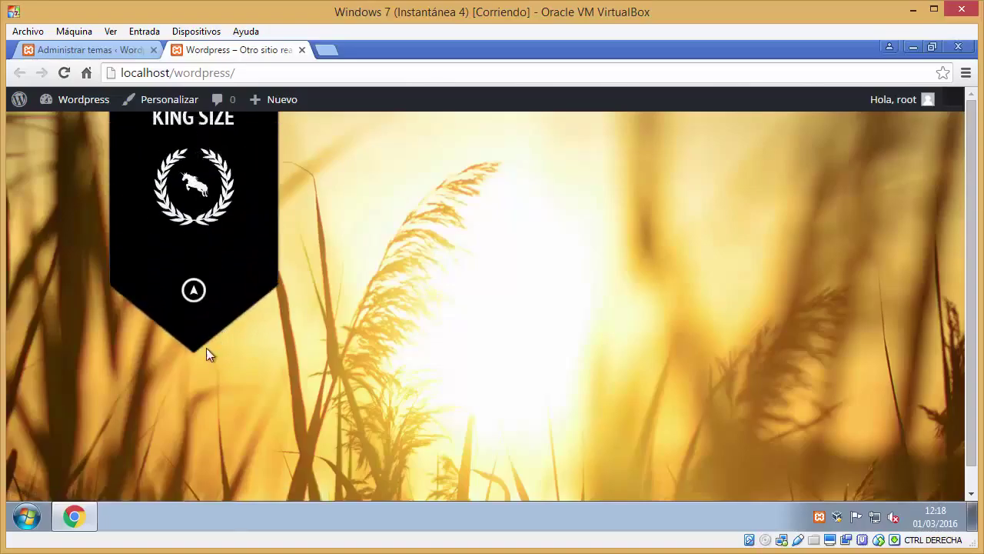
Return to the WordPress theme administration tab and open the KingSize theme's Theme Options.
click(102, 54)
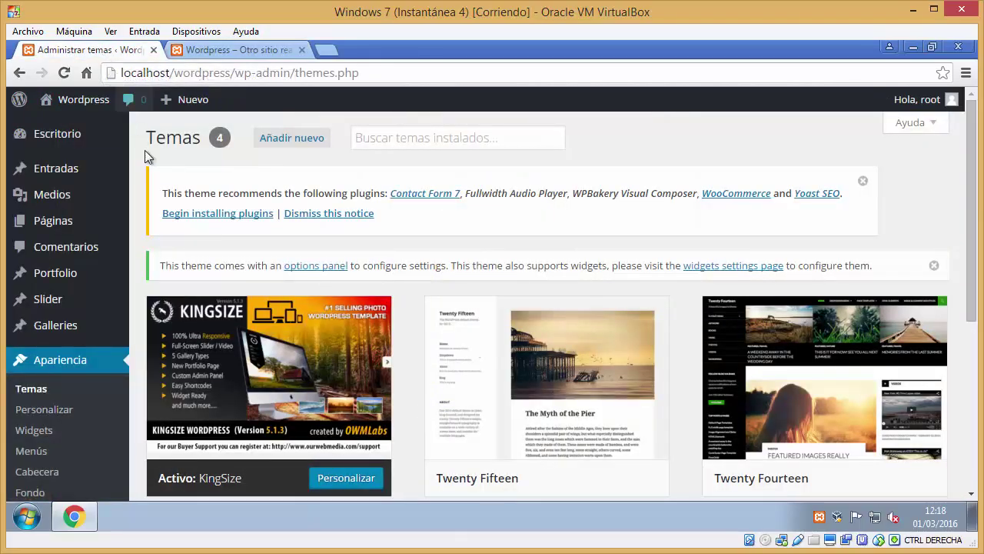
scroll(130, 198, down, 3)
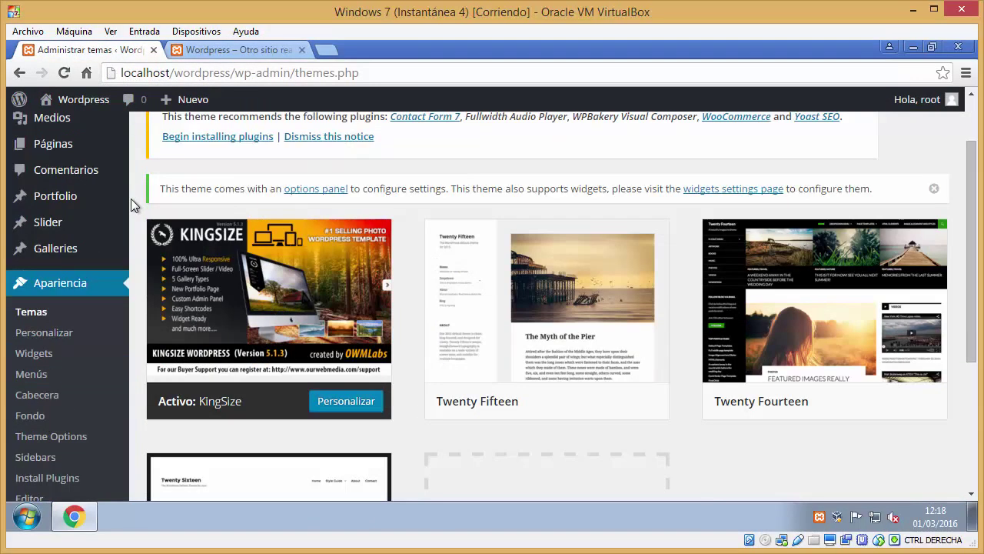
scroll(131, 198, down, 1)
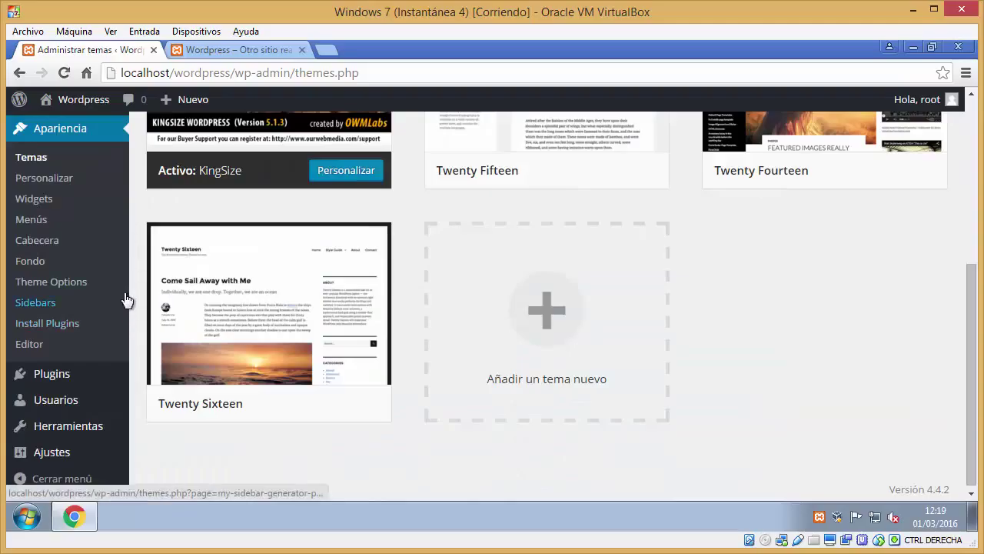
click(77, 284)
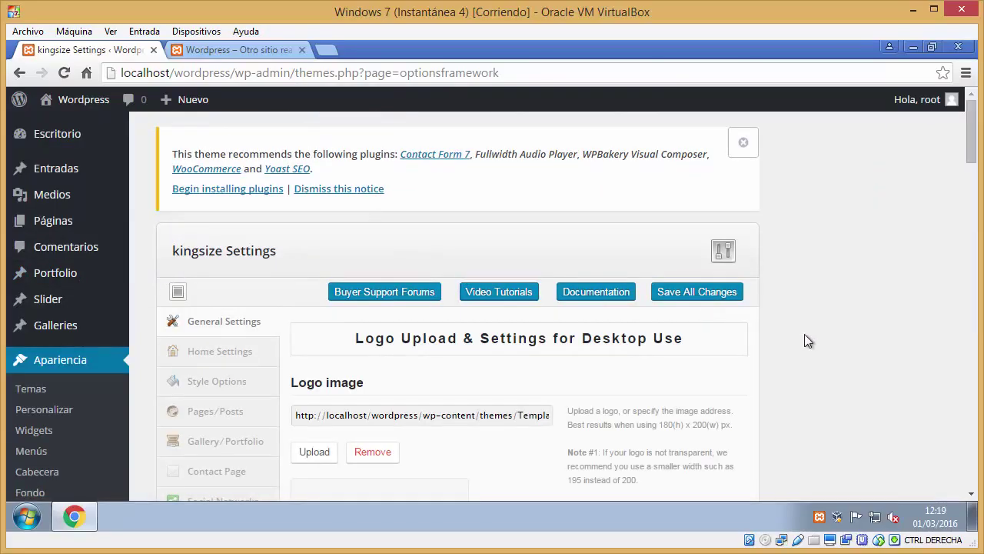
Look over the desktop logo image and logo height options in the KingSize General Settings.
scroll(806, 334, down, 2)
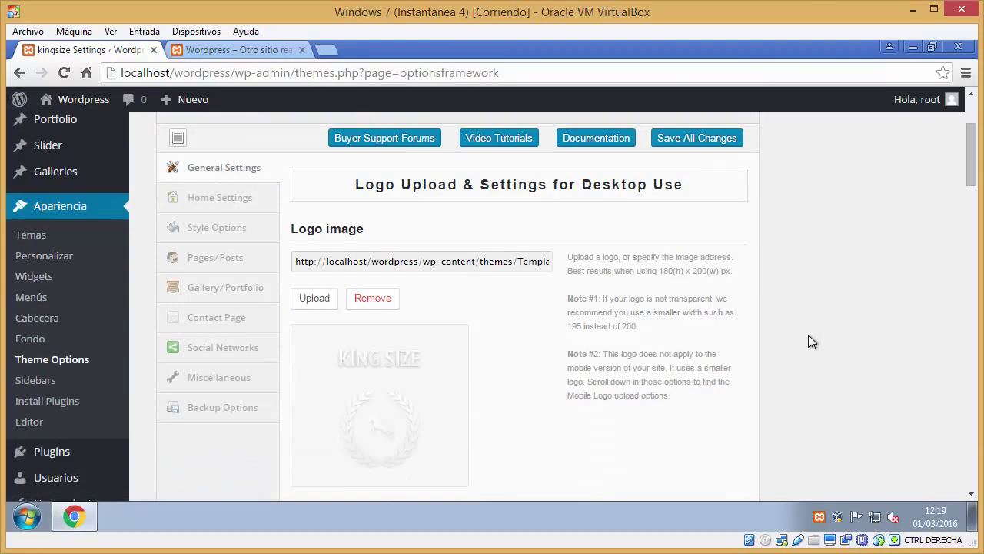
scroll(811, 341, down, 1)
scroll(809, 334, down, 3)
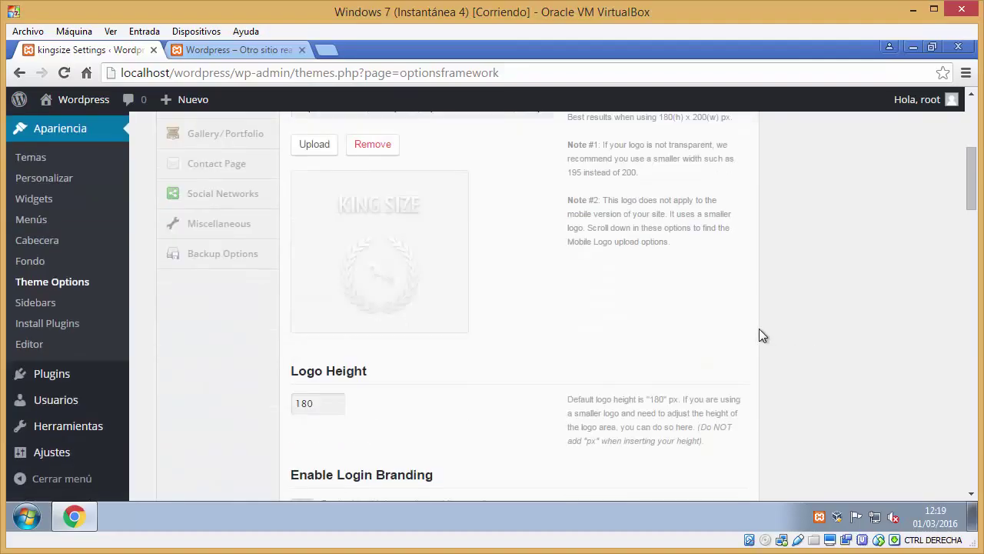
scroll(759, 333, down, 1)
scroll(759, 335, up, 5)
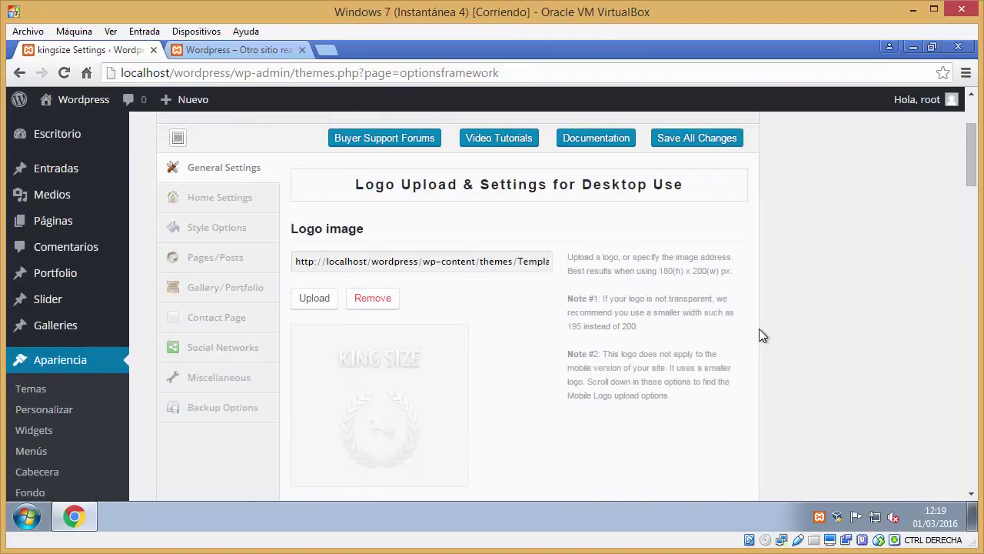
Browse the remaining KingSize settings sections in order, from Home Settings through Backup Options.
click(244, 202)
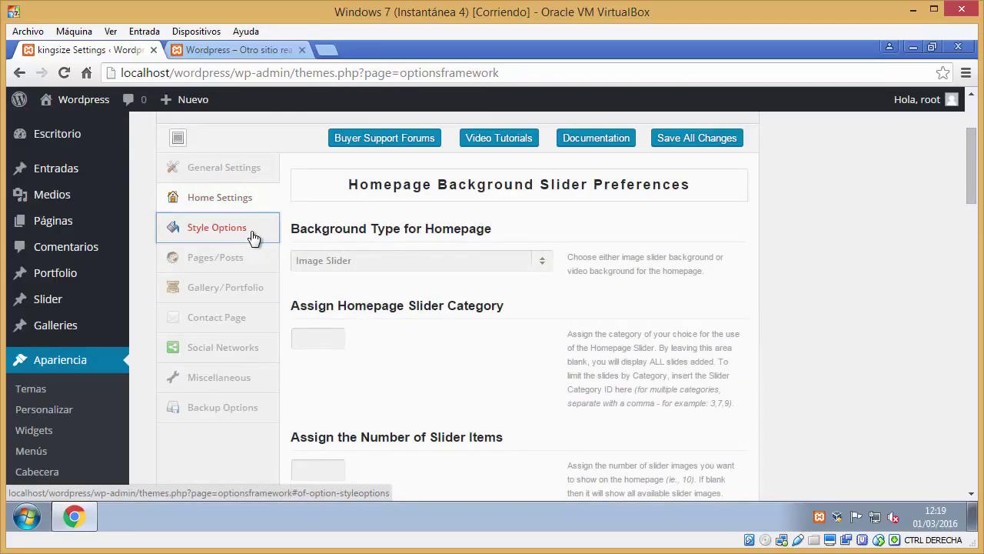
click(253, 235)
click(254, 260)
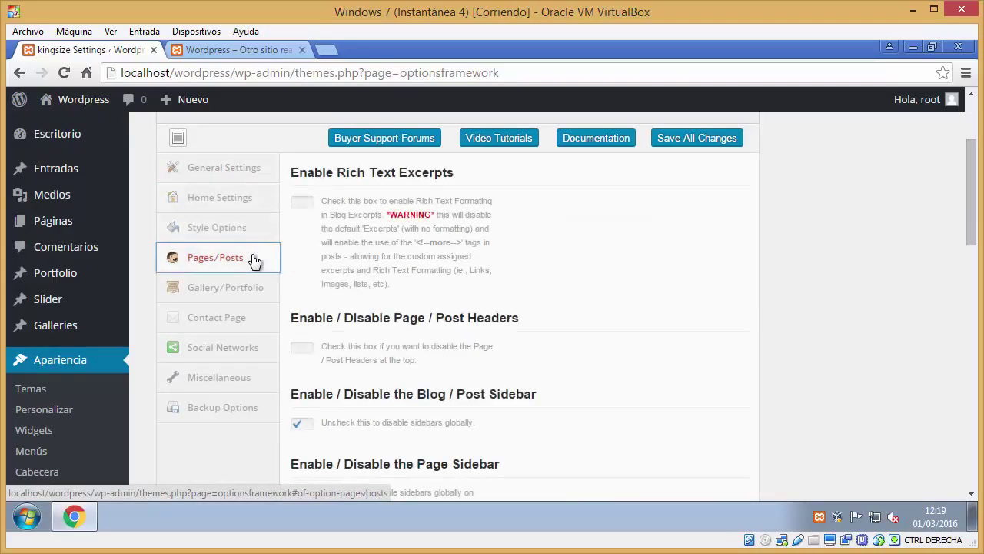
click(257, 289)
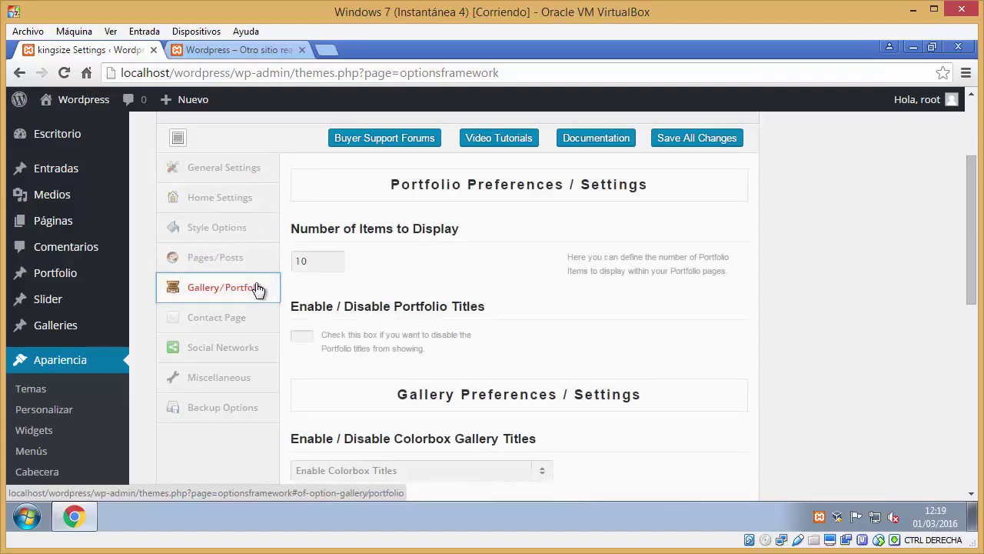
click(256, 318)
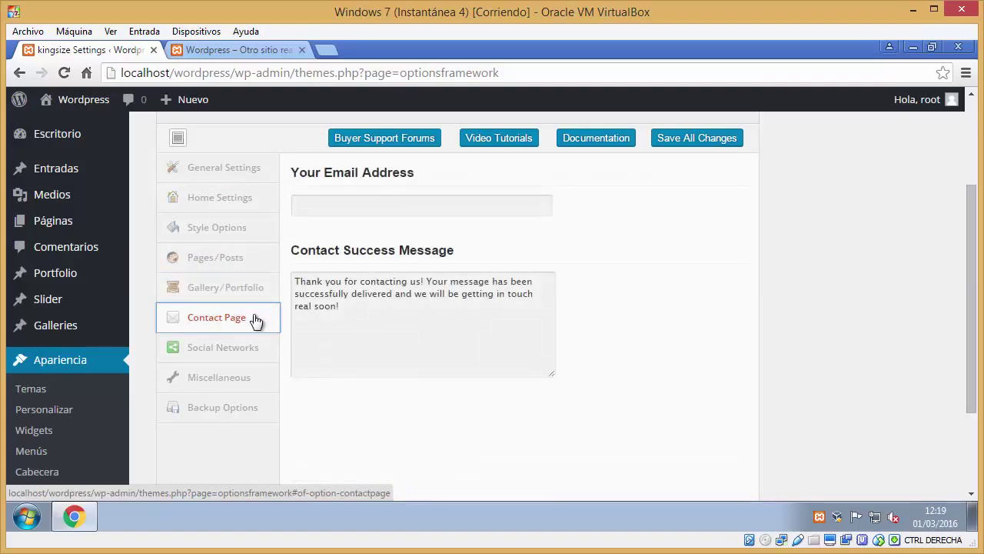
click(259, 350)
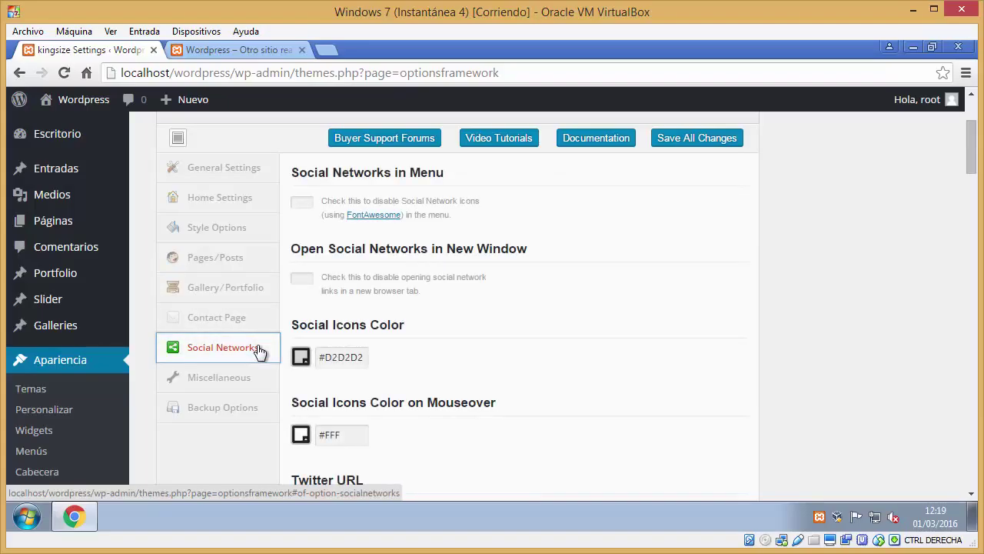
click(253, 379)
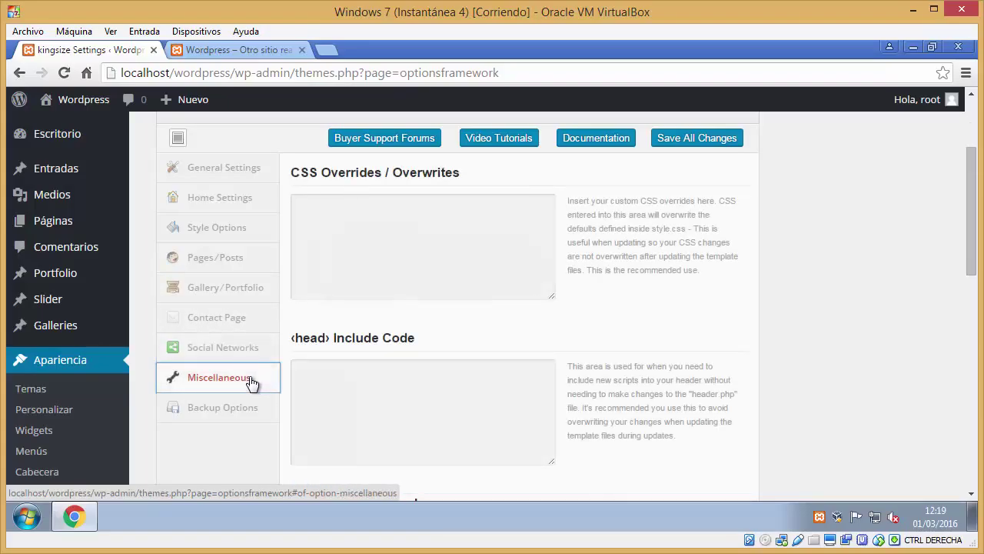
click(253, 410)
scroll(269, 383, down, 1)
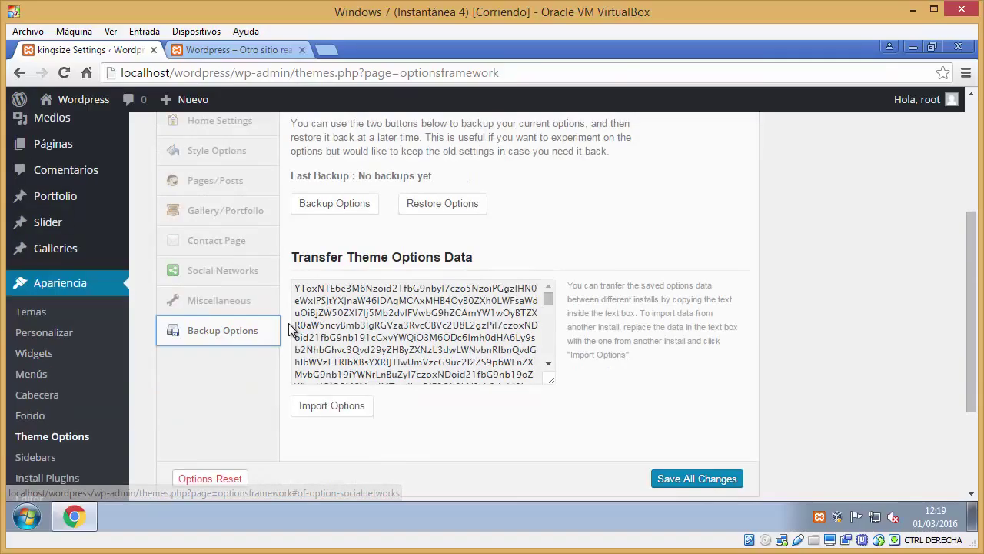
scroll(290, 327, down, 1)
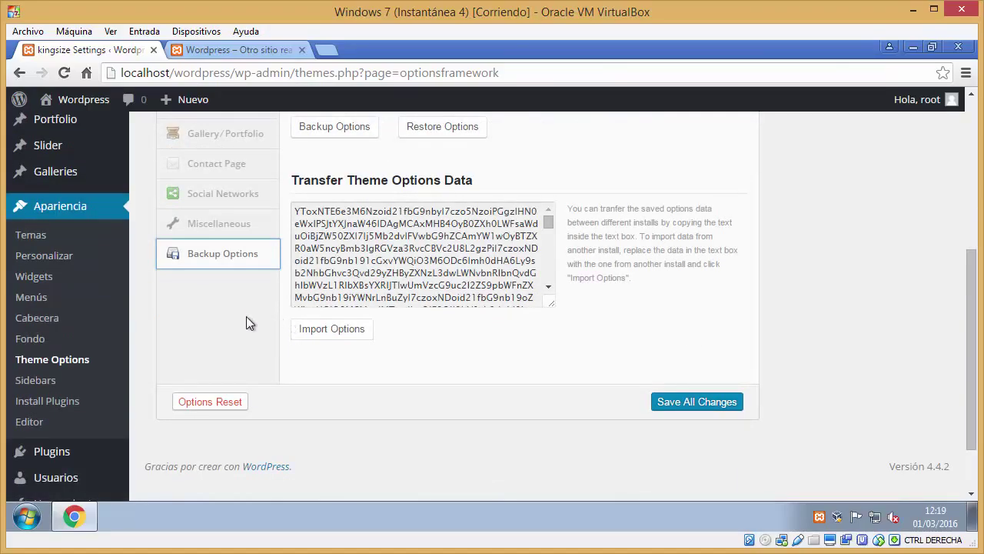
scroll(243, 323, down, 1)
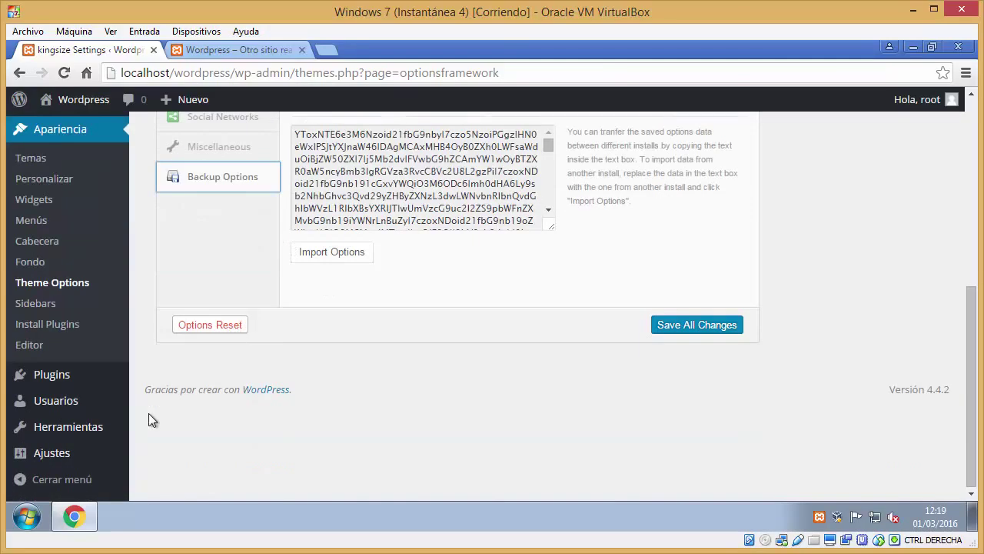
Set the site's permalink structure to Nombre de la entrada in the Enlaces permanentes settings and save the changes.
mouse_move(65, 456)
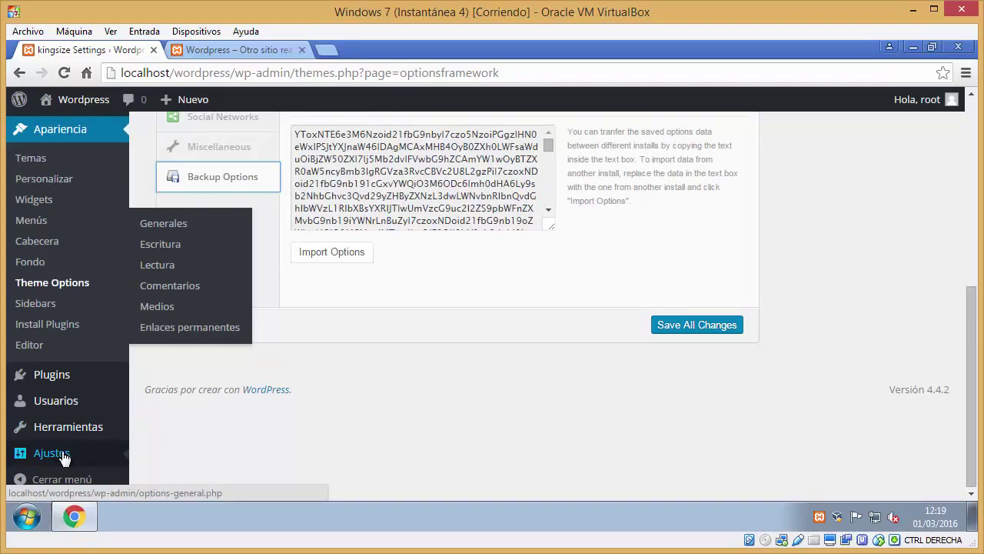
scroll(200, 360, up, 1)
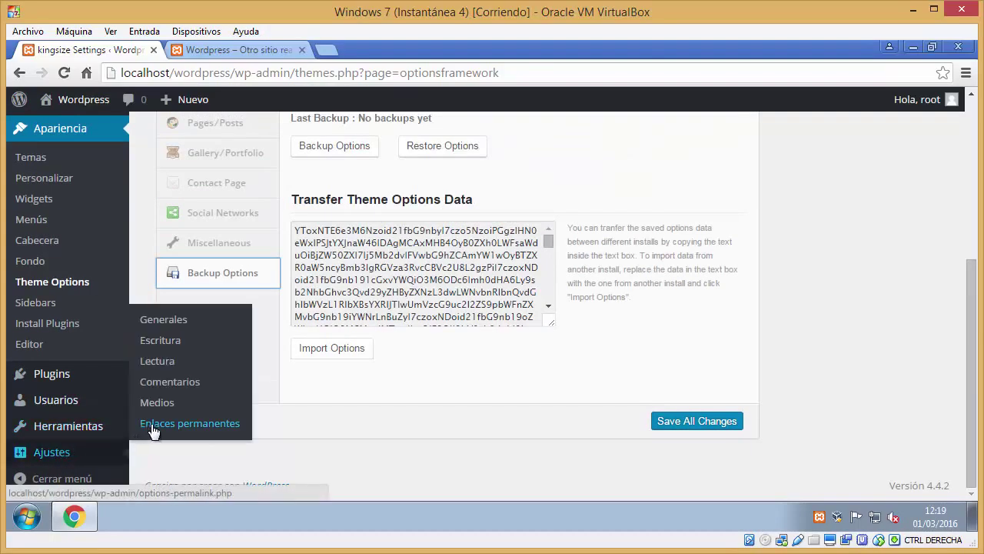
click(209, 430)
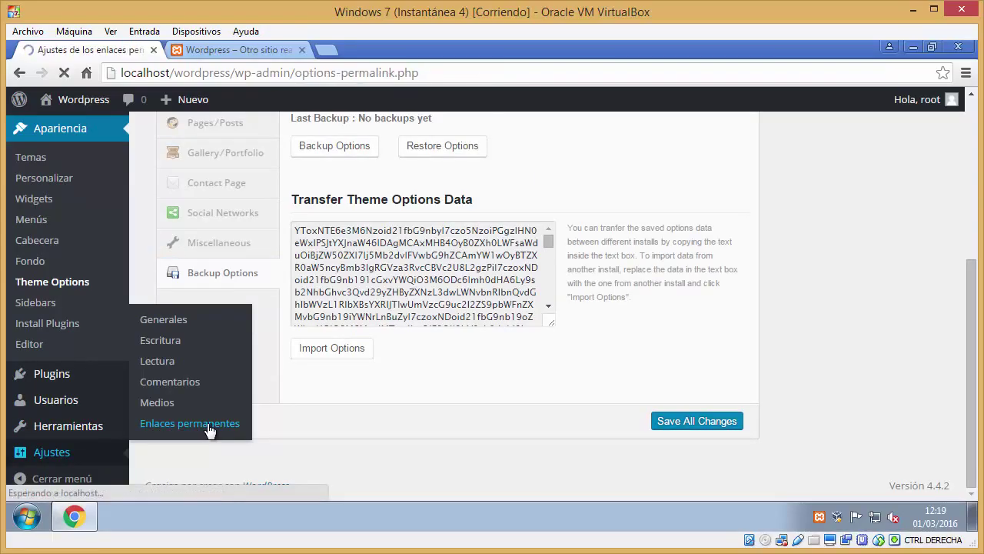
scroll(250, 360, down, 2)
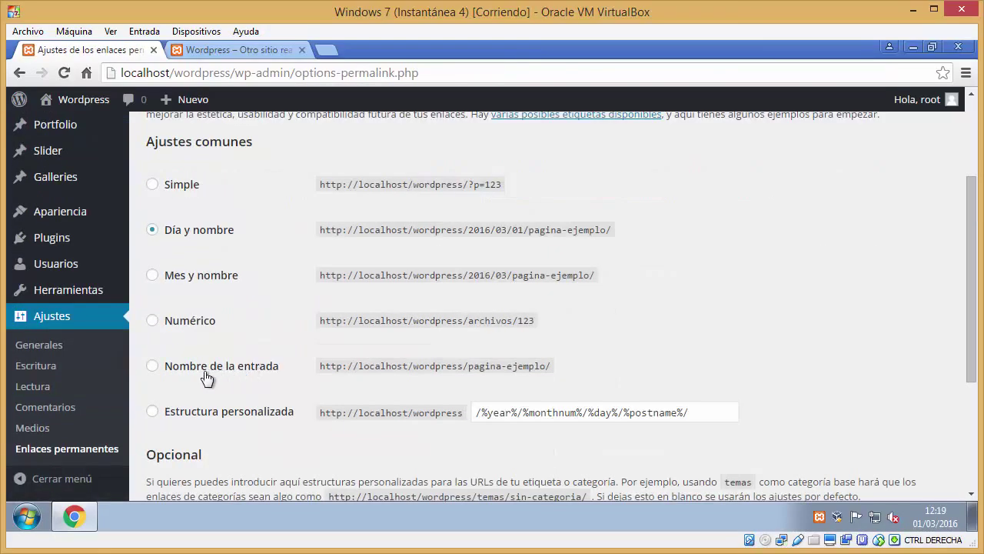
click(153, 367)
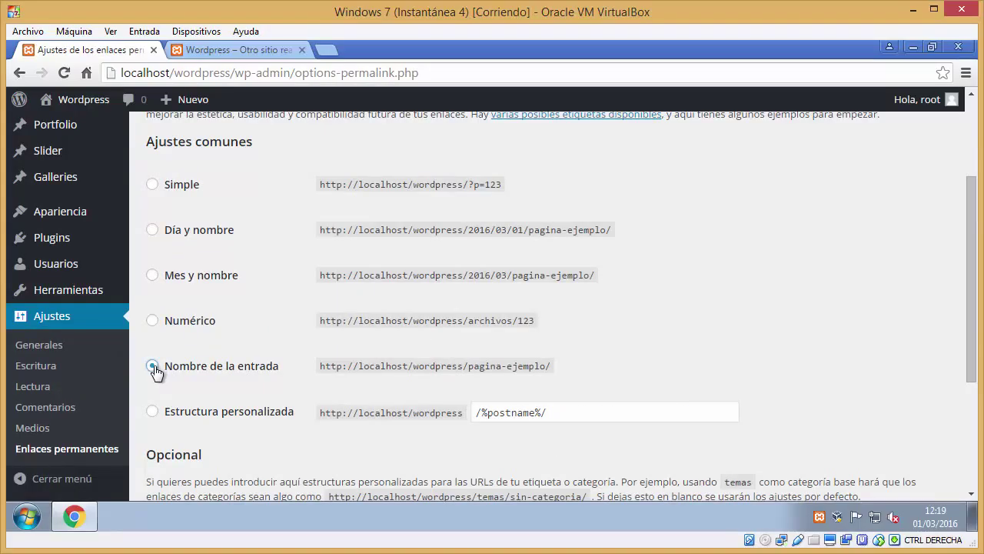
scroll(245, 361, down, 3)
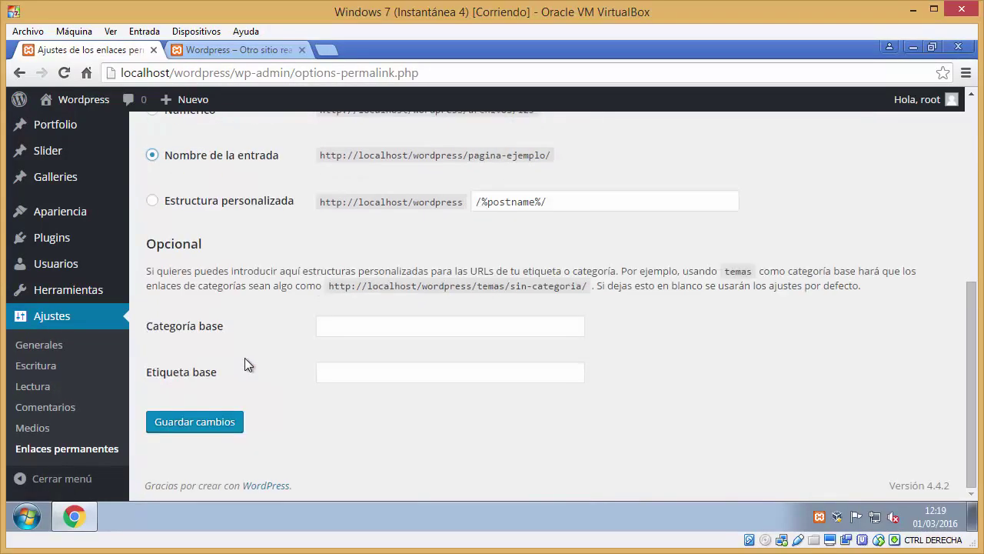
click(192, 425)
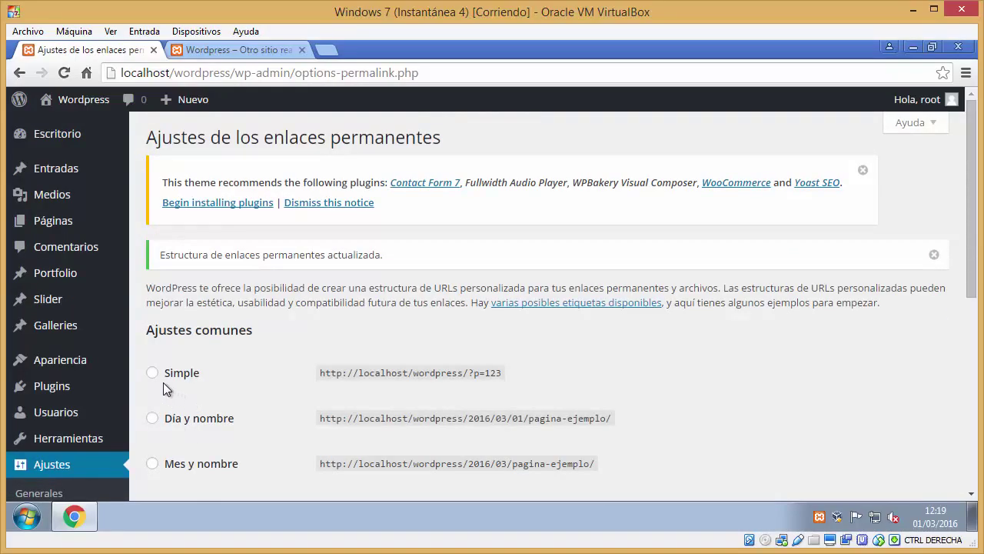
Open the active KingSize theme's details from the installed themes and look over its description and tags.
click(83, 367)
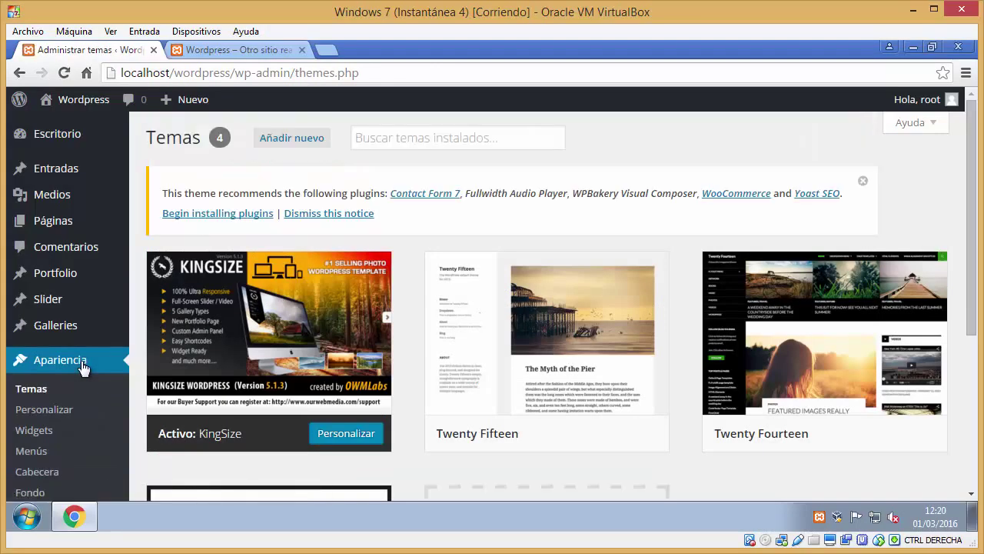
click(254, 343)
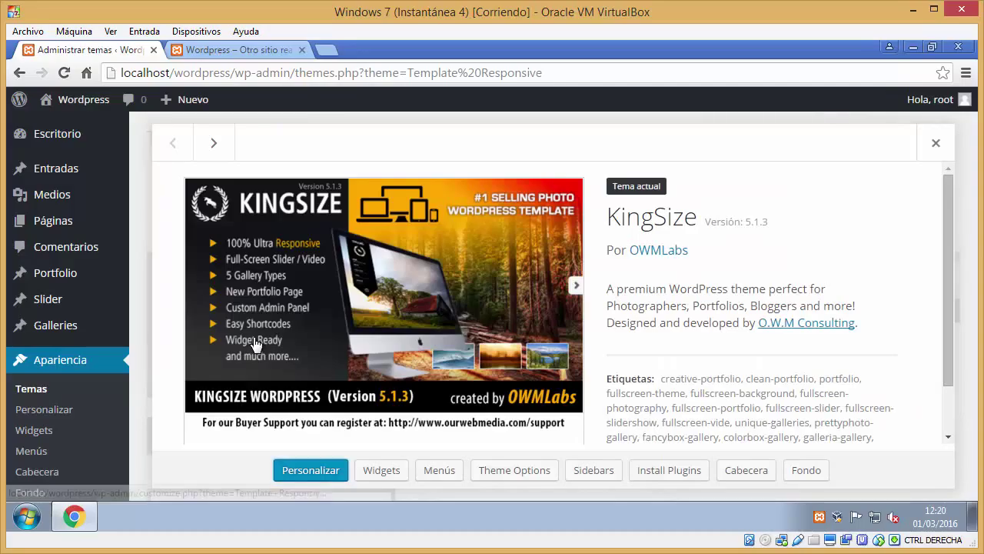
scroll(246, 337, down, 1)
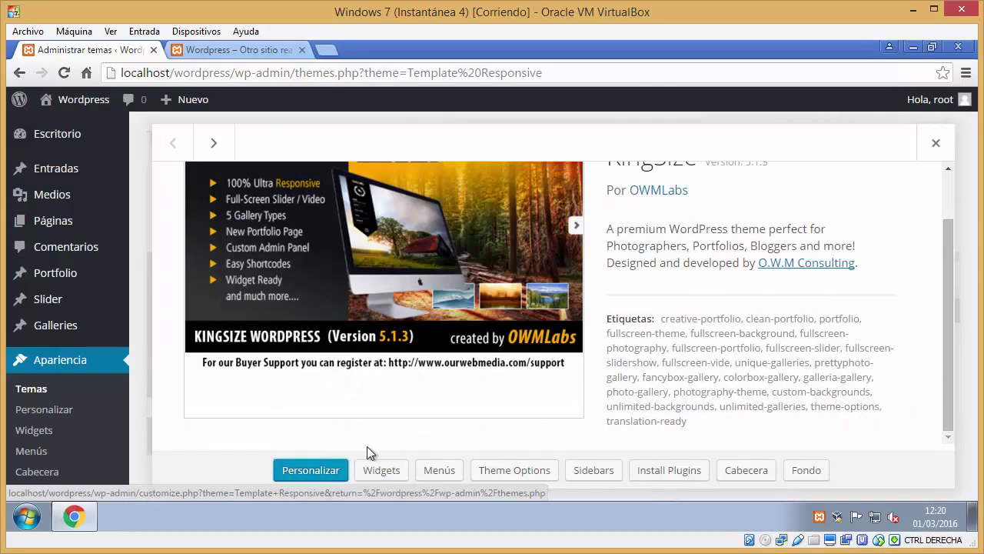
Open the theme's Menús page, examine the menu structure, and check the site's front page in the other browser tab before returning.
click(439, 473)
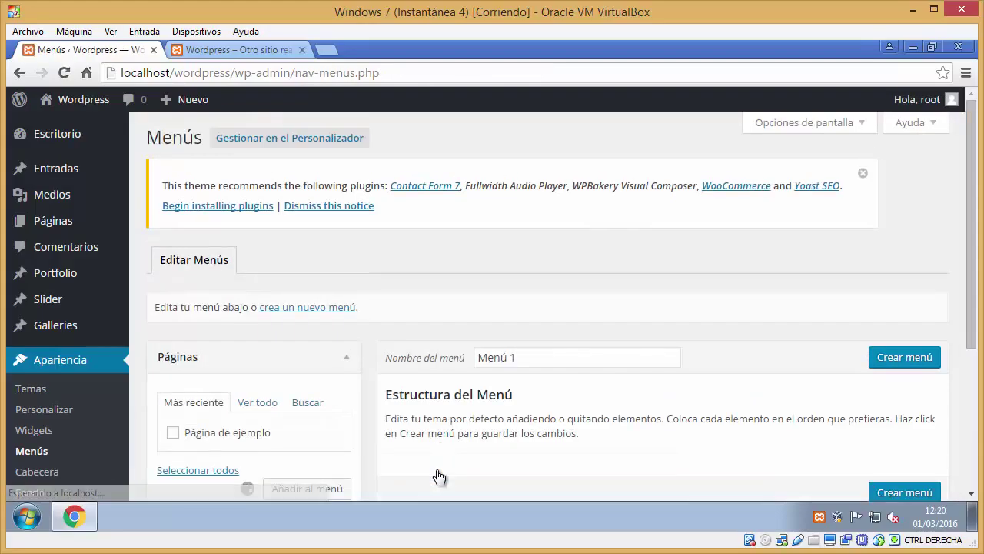
scroll(446, 261, down, 2)
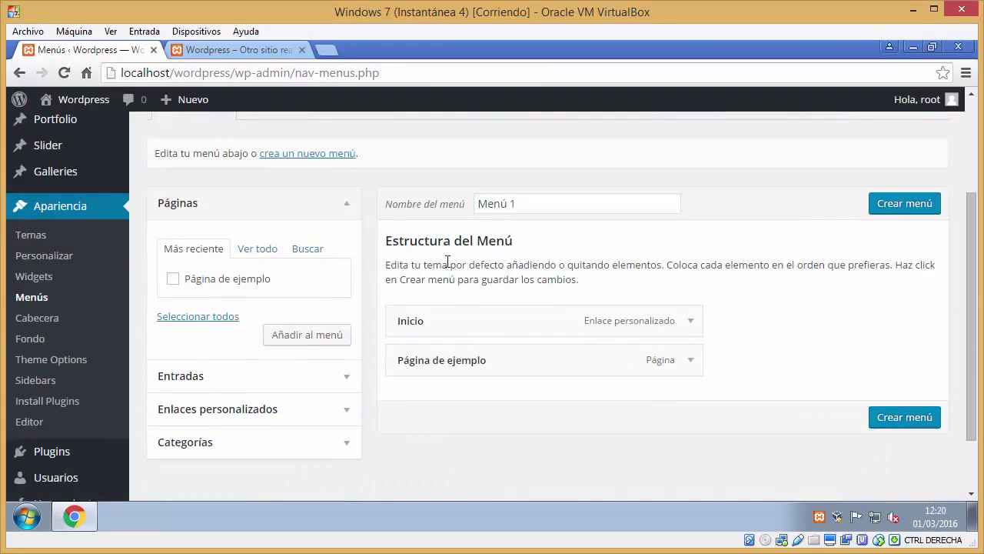
scroll(449, 265, down, 1)
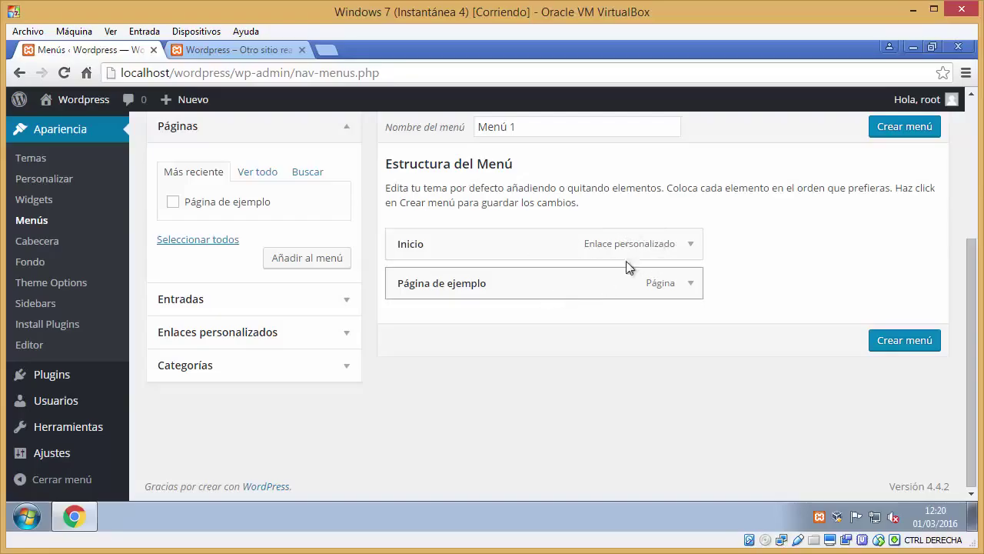
click(273, 52)
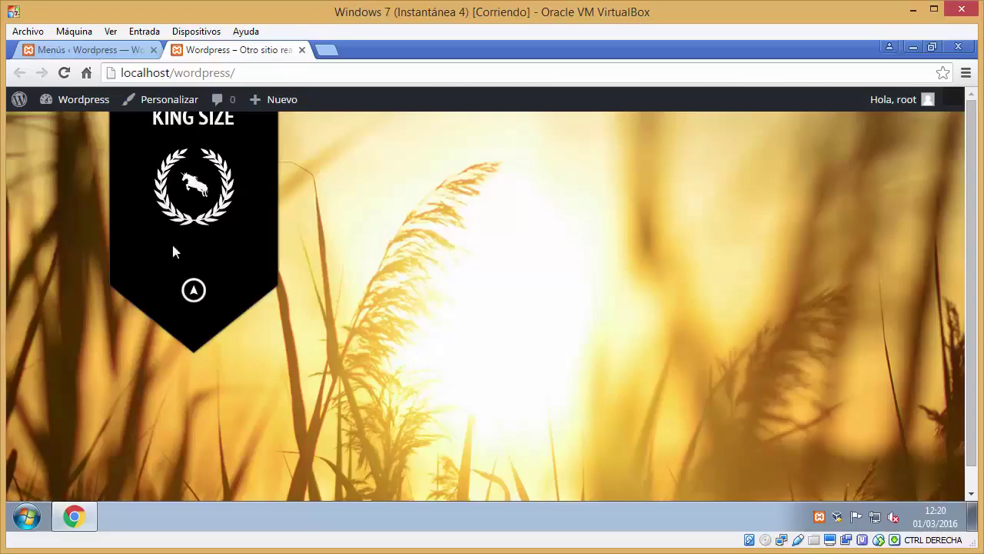
click(108, 50)
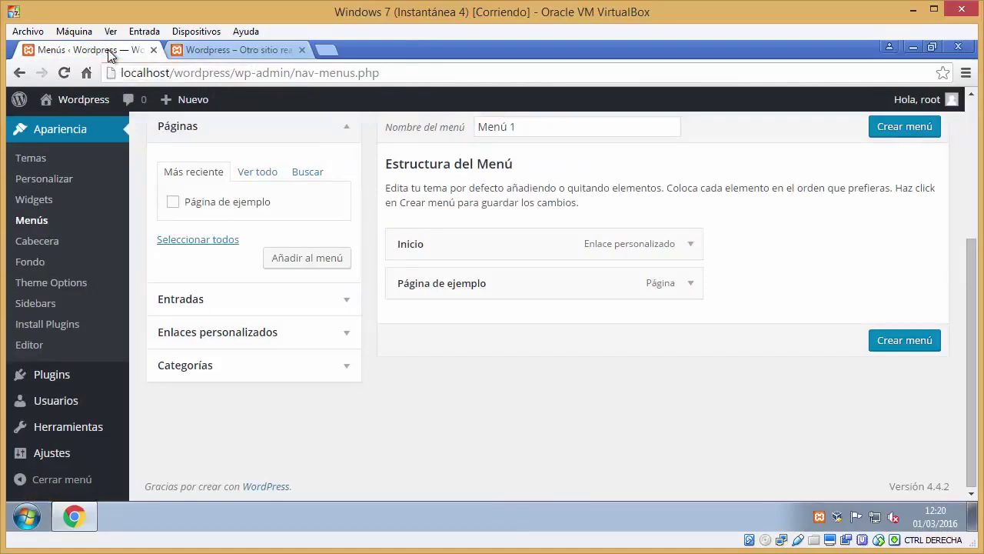
Open Página de ejemplo for editing from the list of all pages and examine its content, page attributes and Kingsize options.
scroll(75, 199, up, 1)
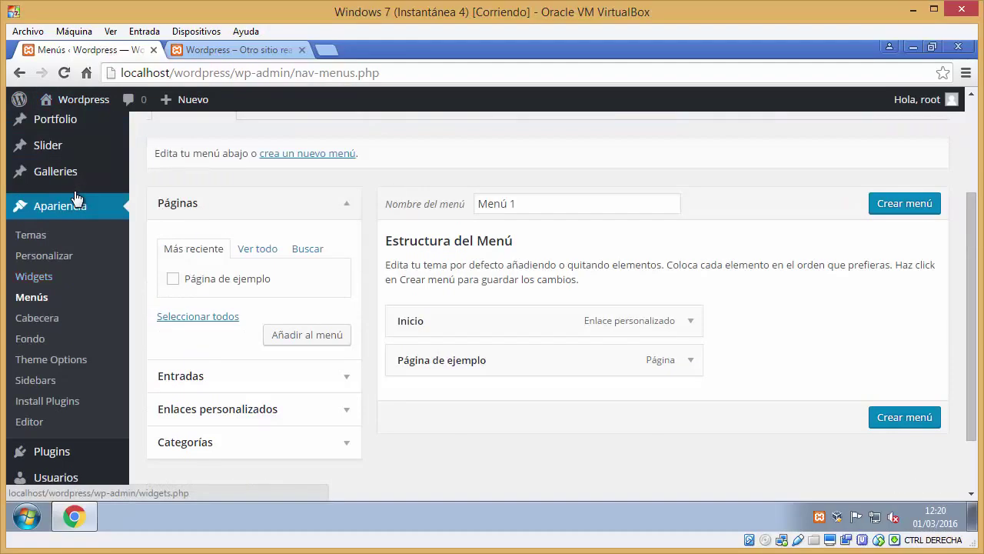
scroll(76, 199, up, 2)
click(58, 220)
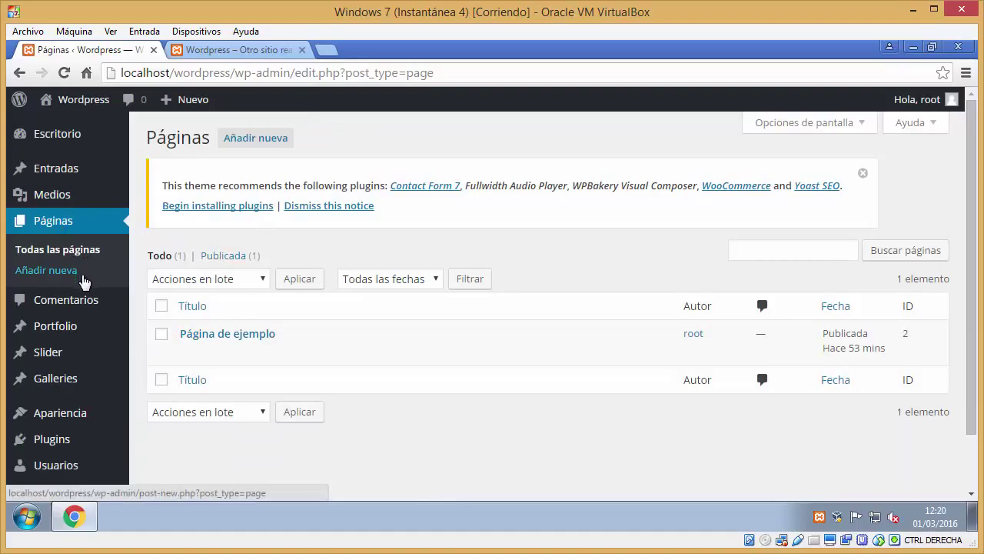
scroll(86, 291, down, 1)
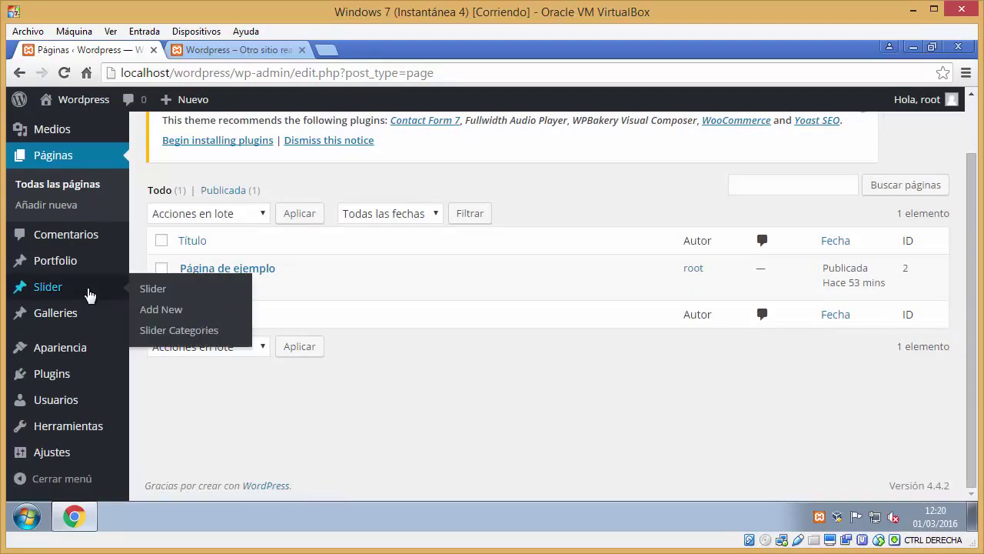
click(223, 273)
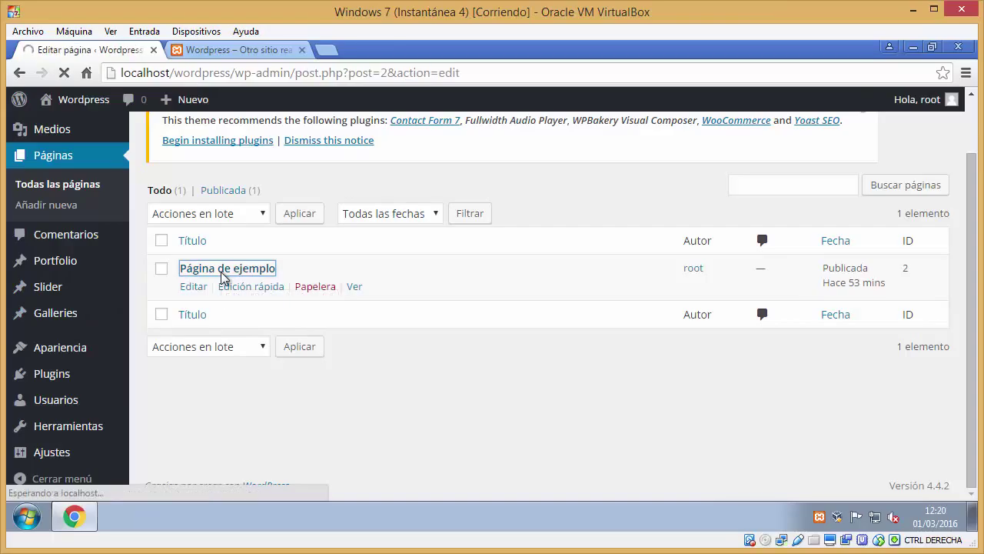
scroll(235, 371, down, 3)
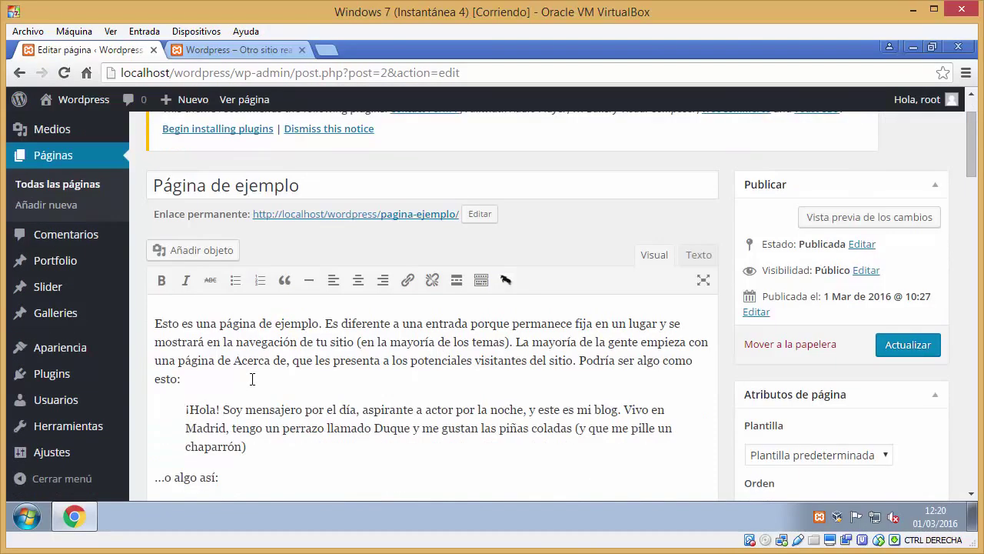
scroll(253, 378, down, 2)
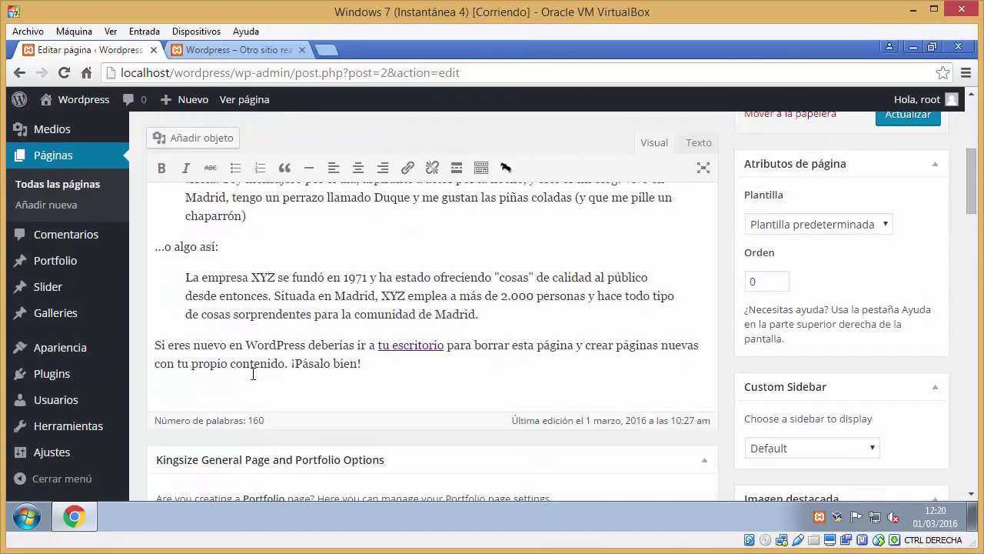
scroll(253, 374, down, 2)
scroll(252, 374, up, 3)
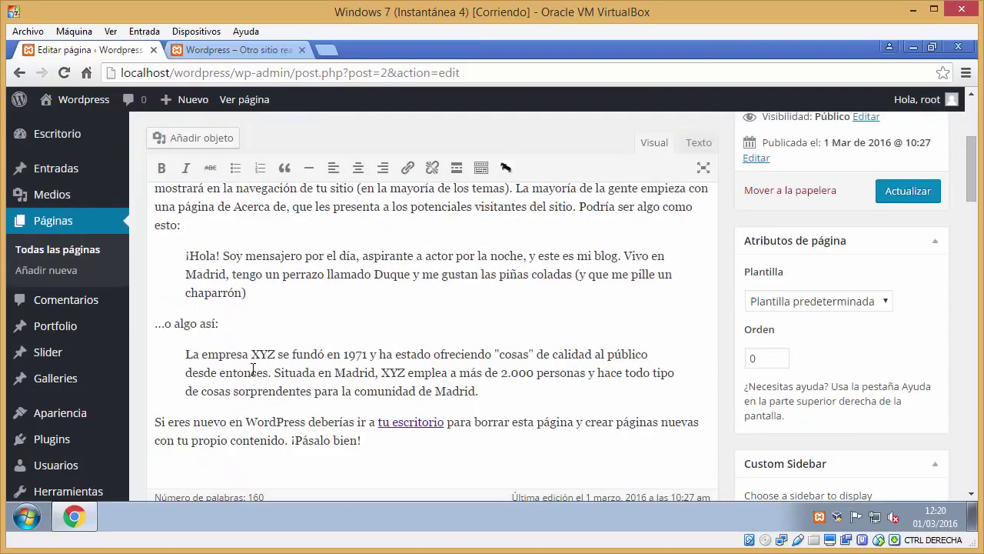
scroll(253, 370, down, 2)
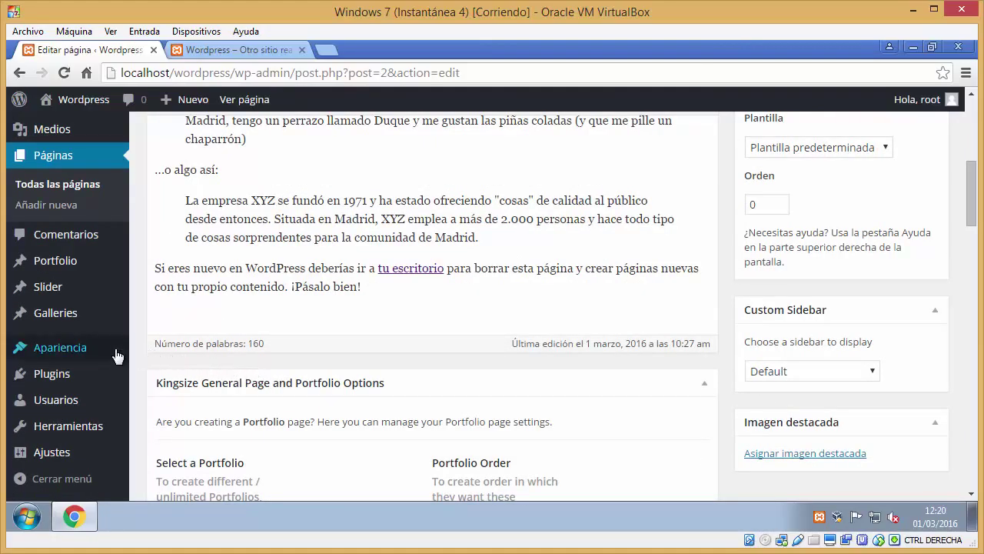
Create the menu Menú 1 with the Inicio and Página de ejemplo items, and reload the site's front page to check it.
mouse_move(115, 354)
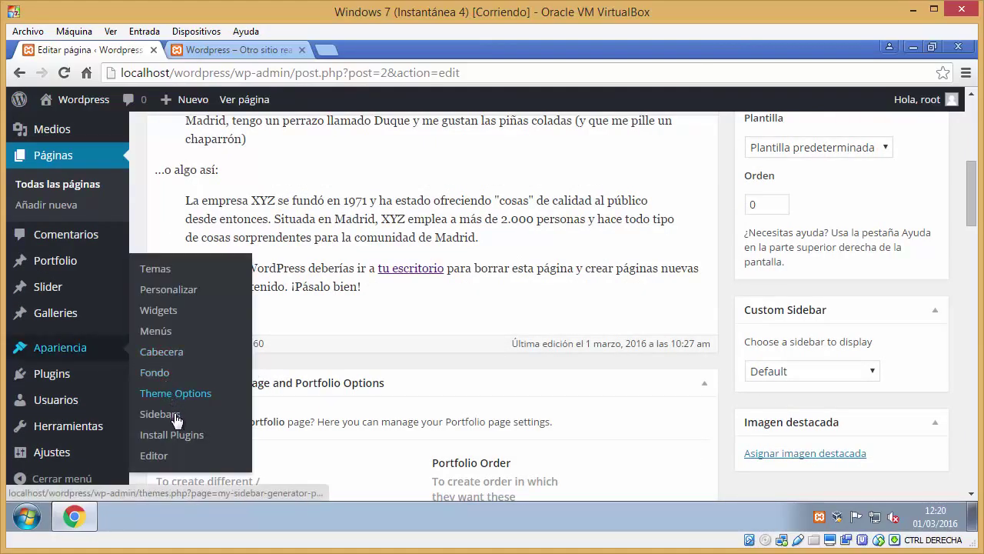
click(166, 340)
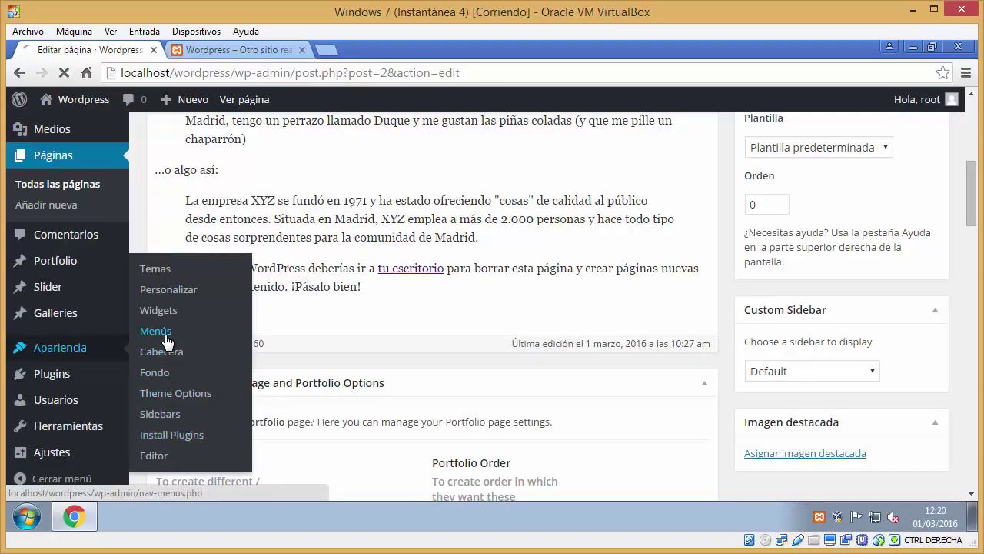
scroll(377, 299, down, 2)
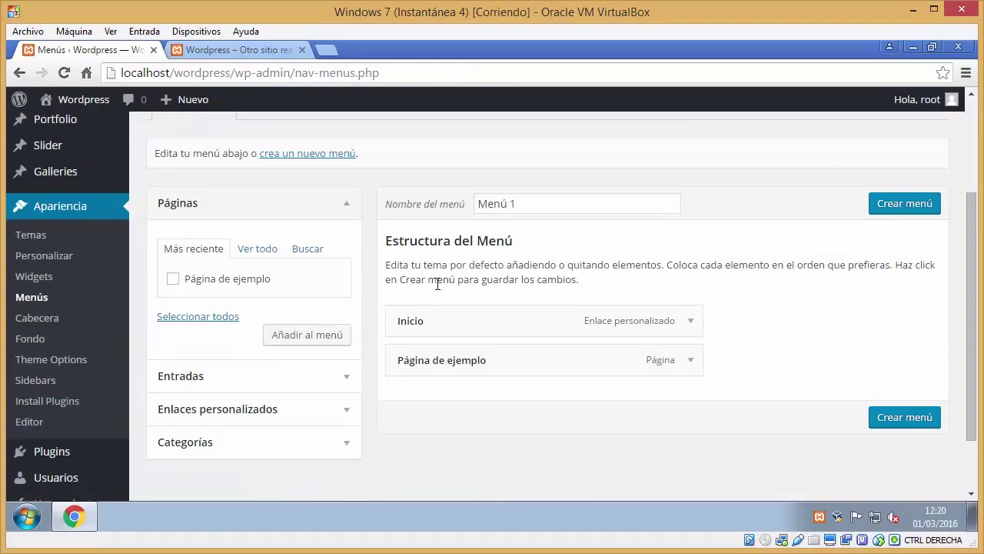
click(904, 203)
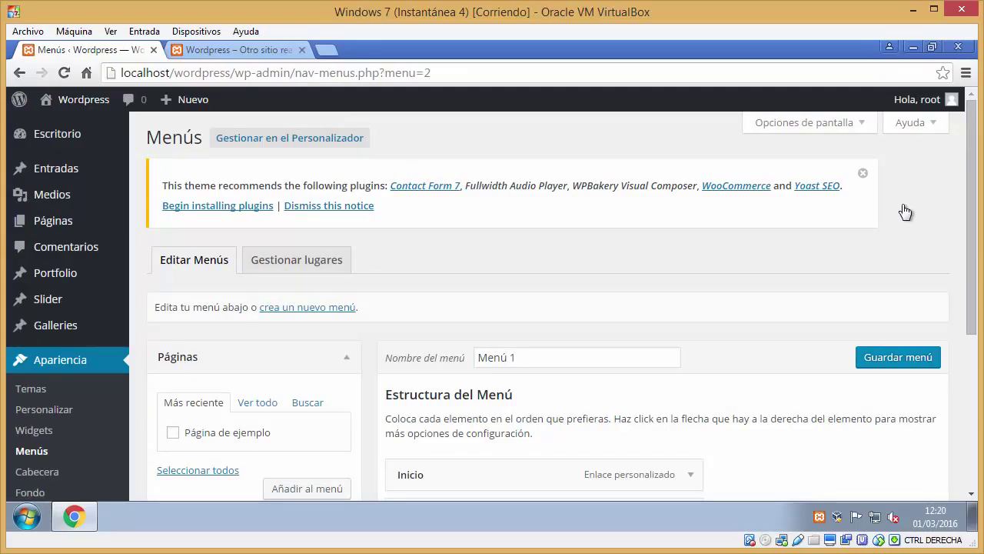
click(240, 49)
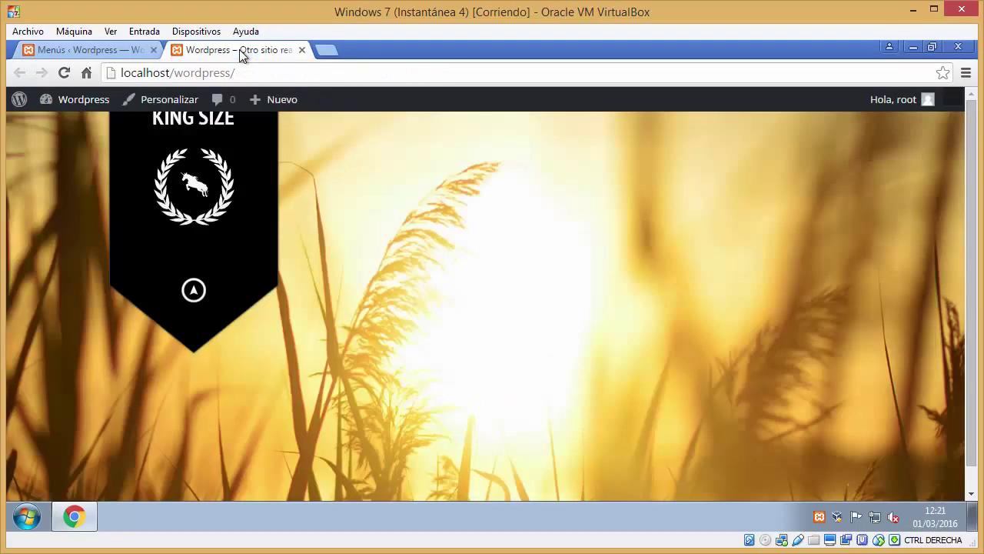
click(65, 73)
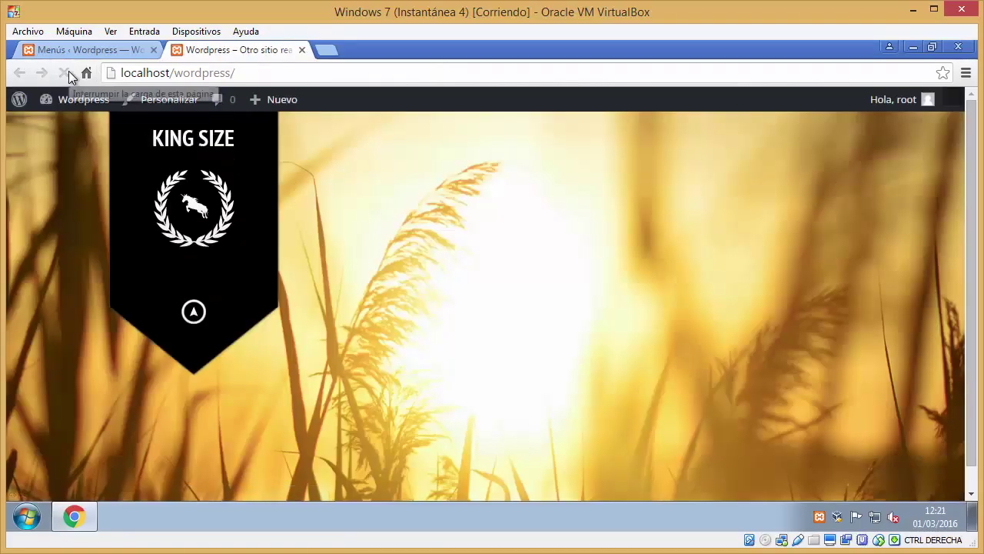
Assign Menú 1 to the Header Navigation theme location in the menu options and save the menu.
click(75, 50)
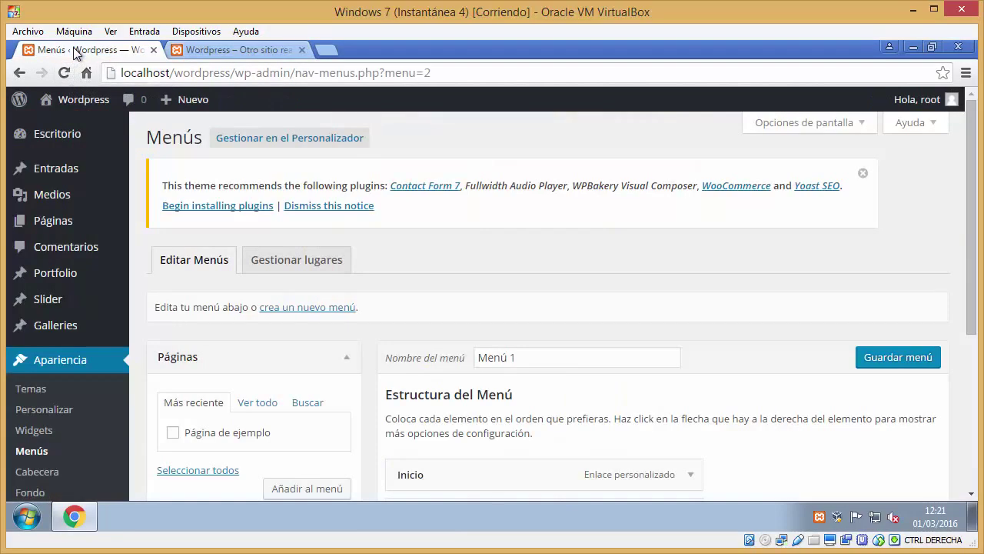
scroll(128, 192, down, 2)
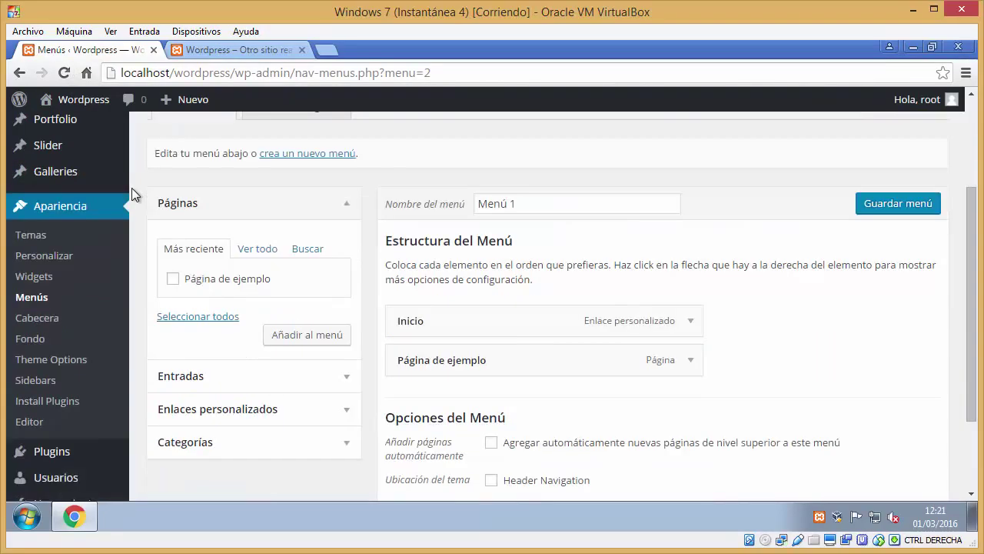
scroll(131, 194, down, 1)
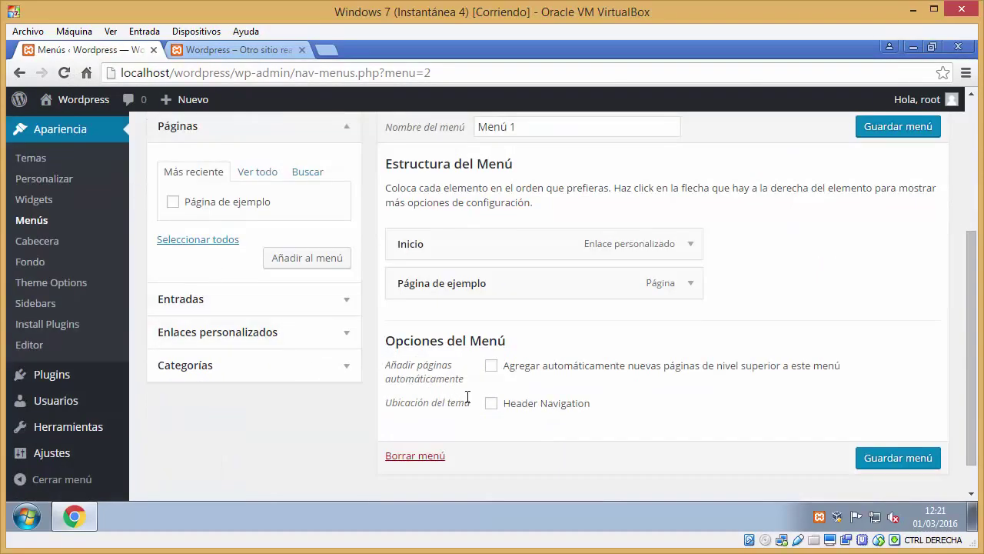
click(491, 405)
click(901, 463)
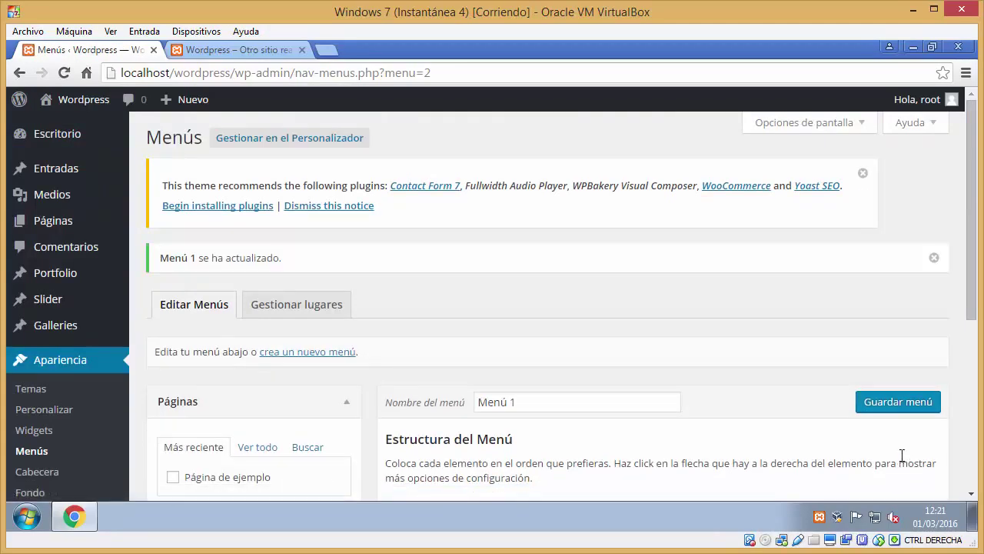
Reload the site's front page, open Página de ejemplo from its navigation menu and look through the page down to the footer.
click(248, 52)
click(69, 75)
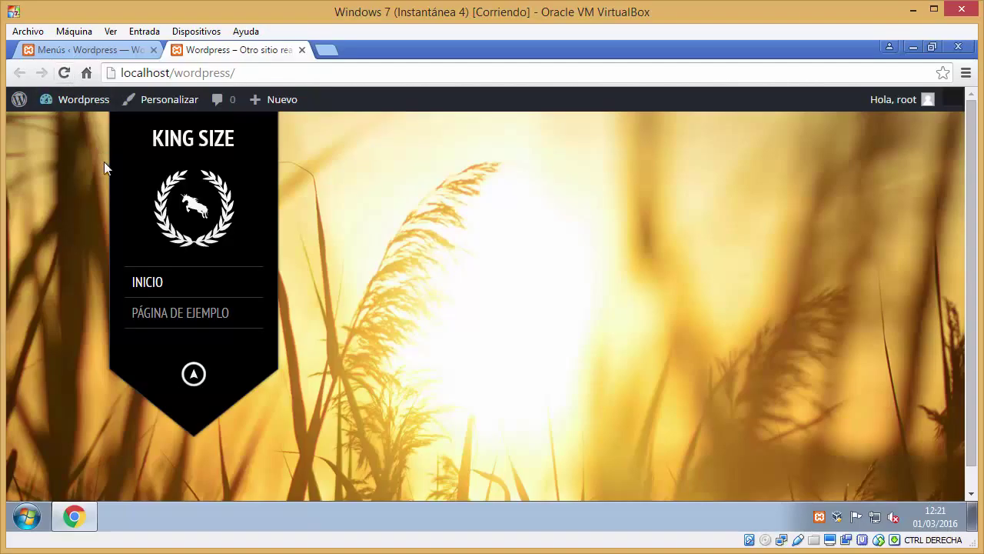
click(154, 322)
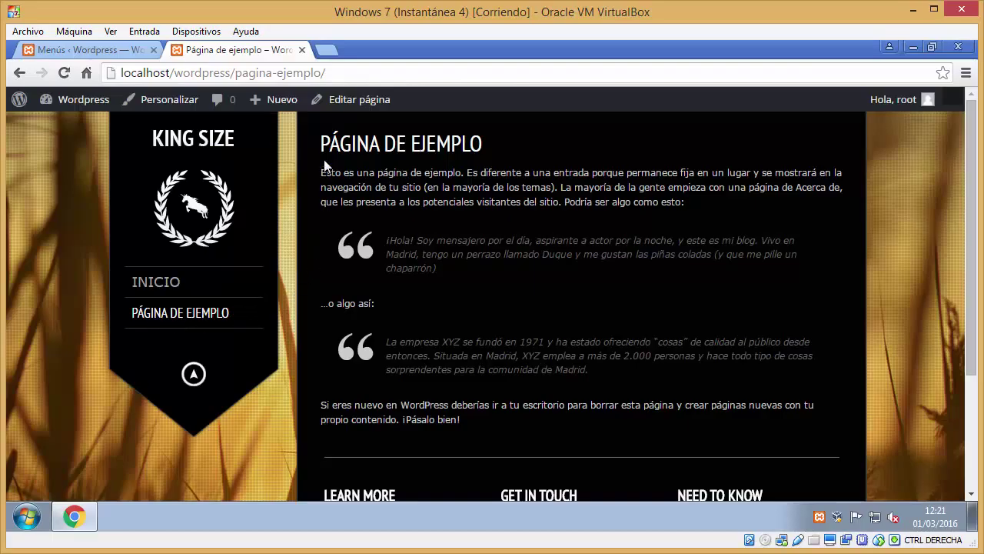
drag(325, 161, 503, 150)
click(503, 150)
scroll(504, 154, down, 3)
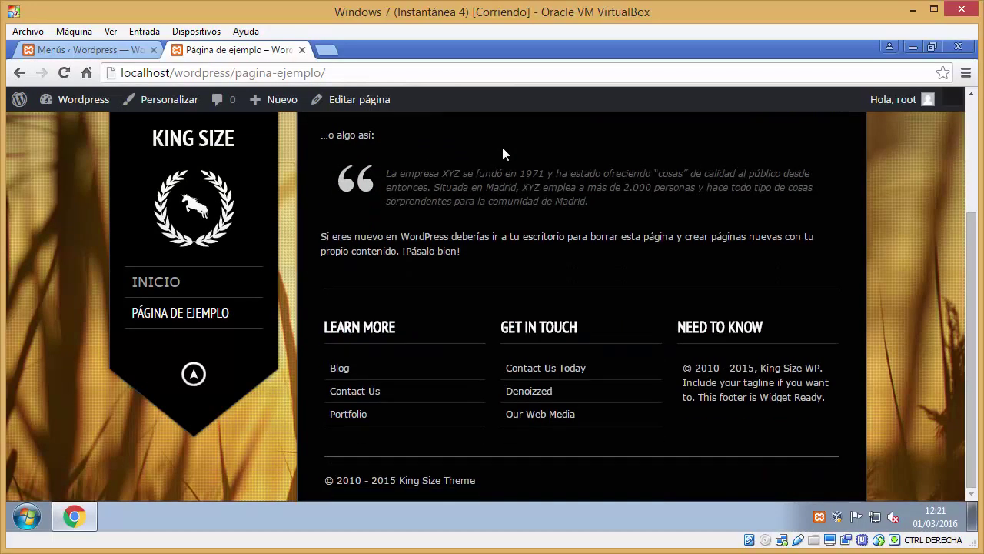
scroll(503, 154, up, 3)
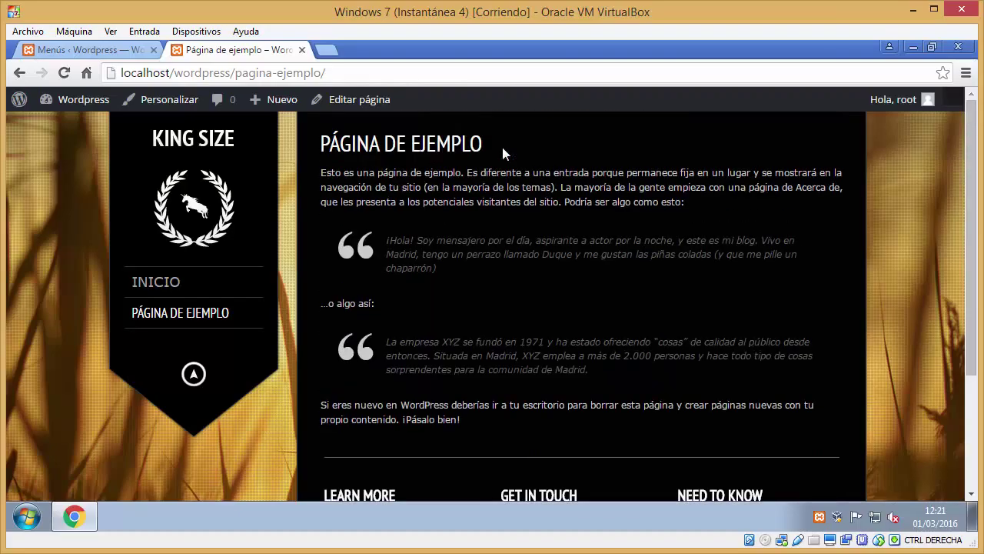
Return to the site's Inicio page, then collapse and expand the King Size navigation banner.
click(169, 283)
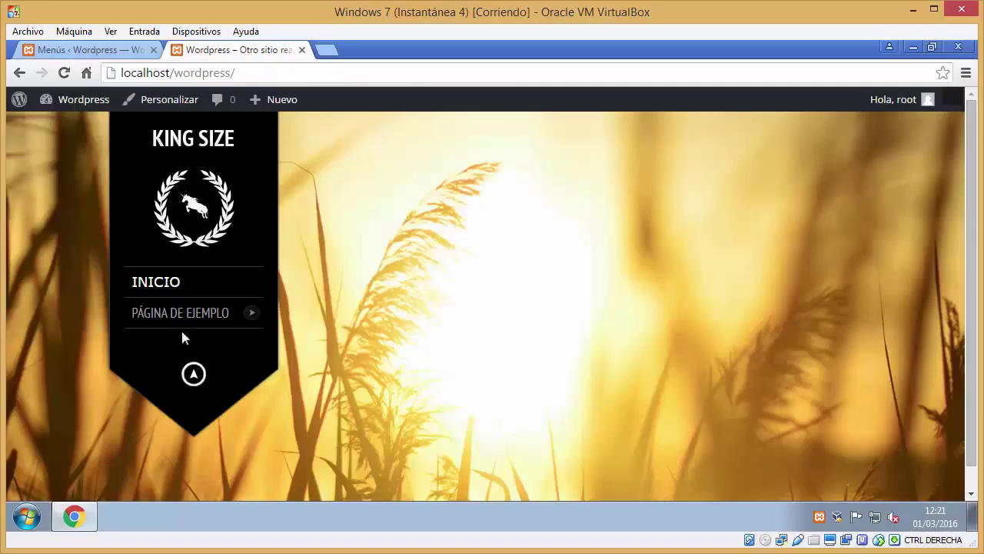
click(193, 374)
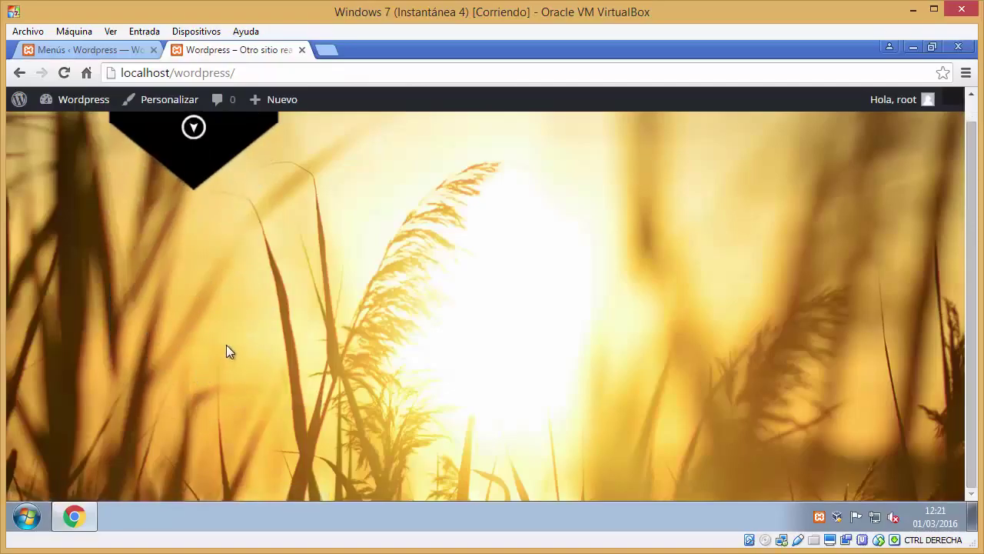
click(202, 136)
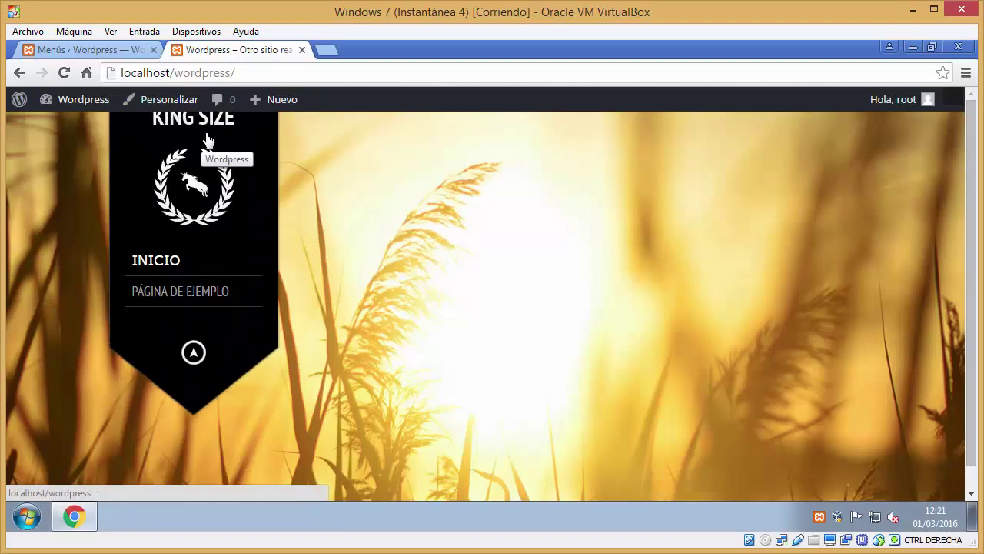